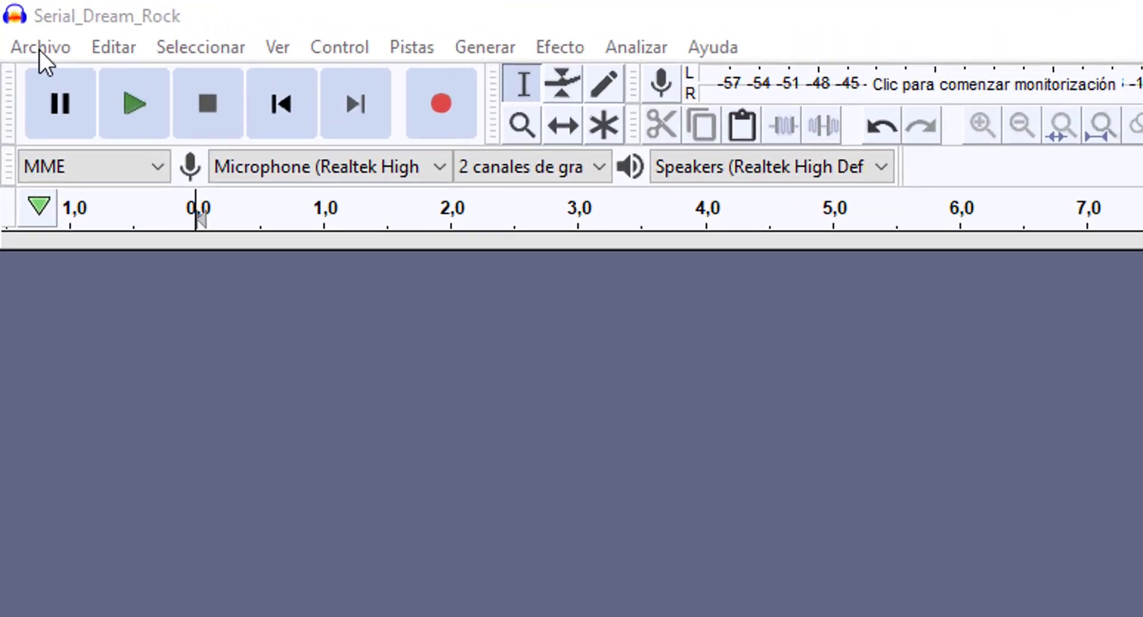
Import the audio file Borderless from the pistas youtube folder into the project.
left_click(40, 51)
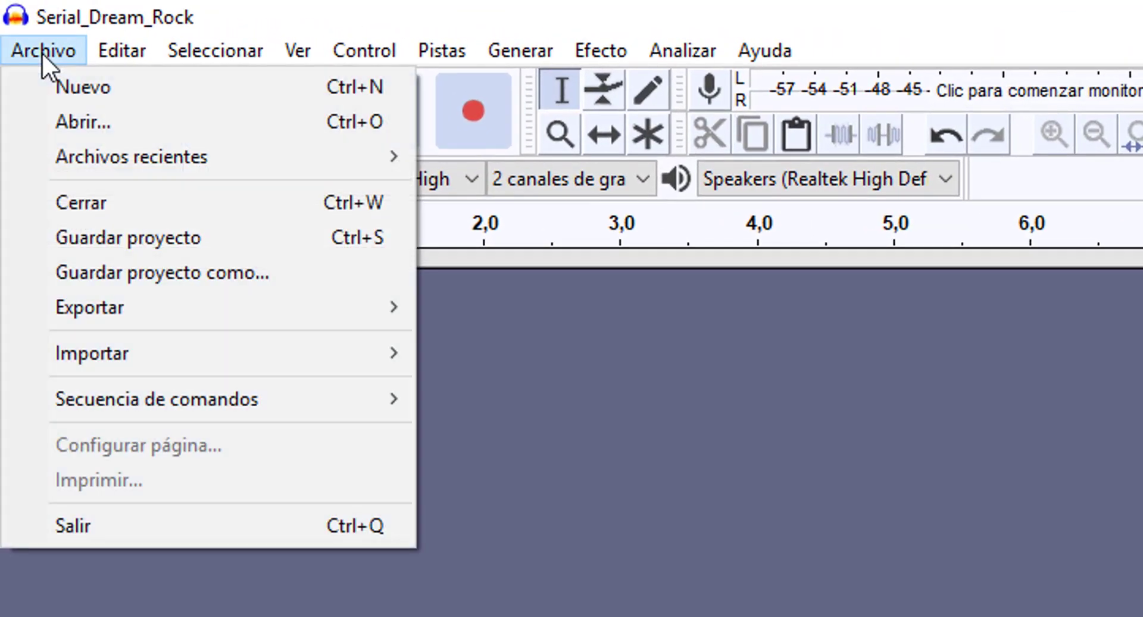
mouse_move(294, 357)
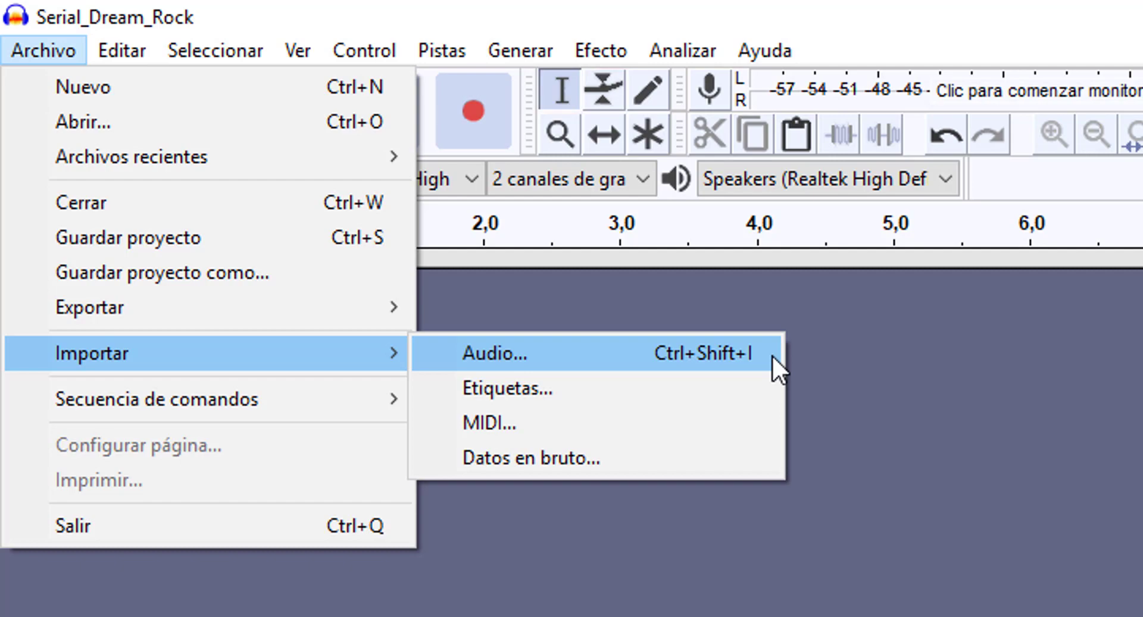
left_click(559, 356)
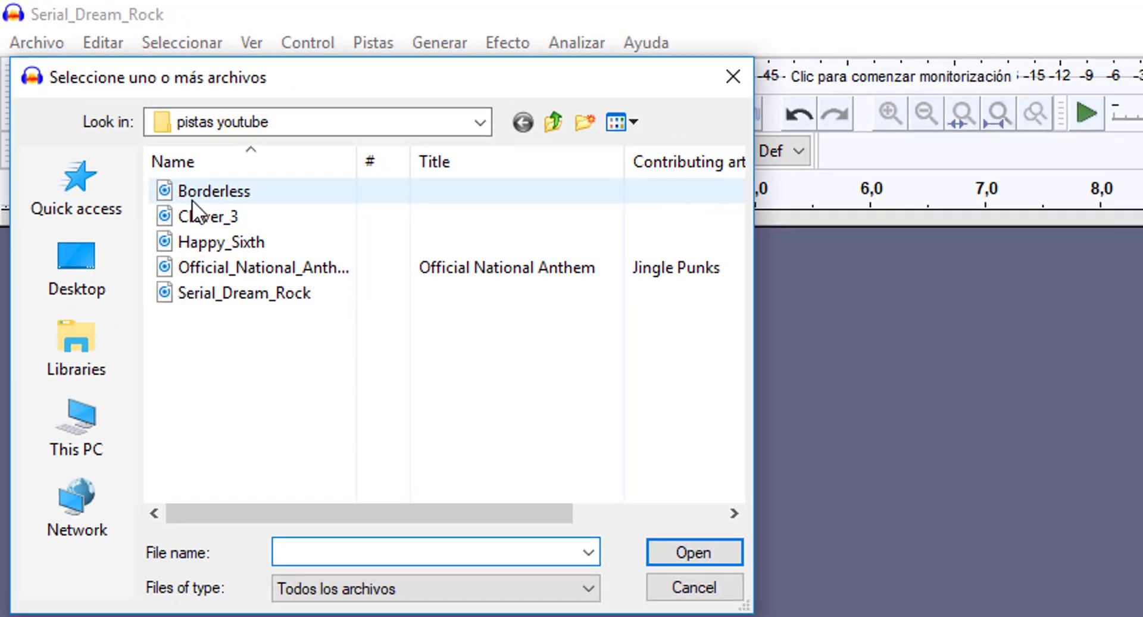
double_click(238, 227)
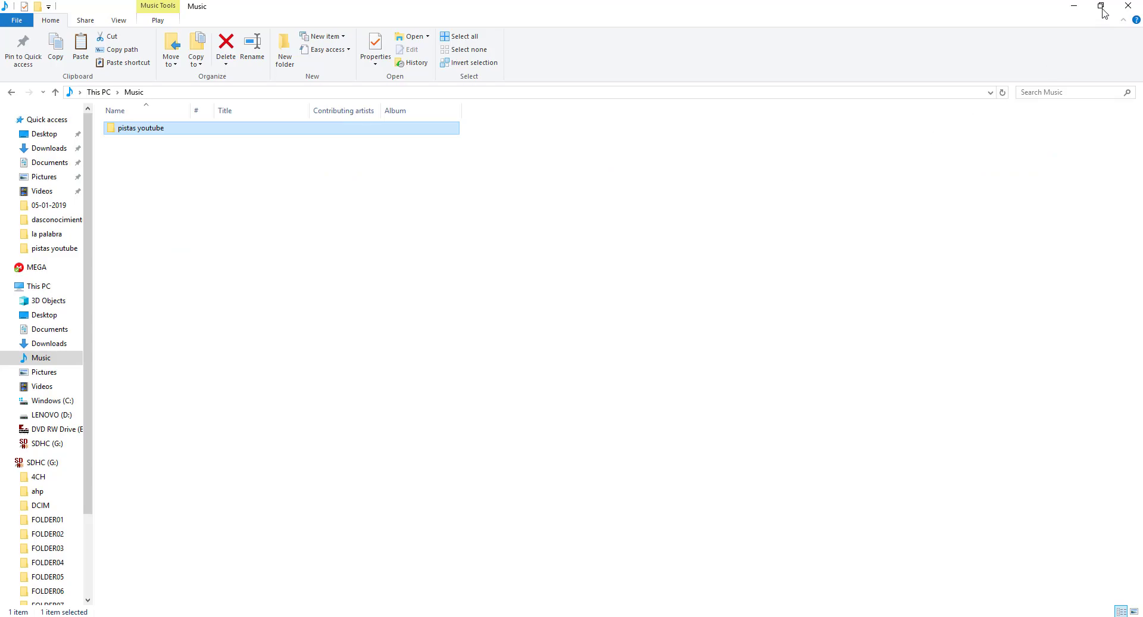
Add Clover_3 as a second track by bringing it from the pistas youtube folder in File Explorer into the project, then minimize File Explorer.
left_click(1103, 10)
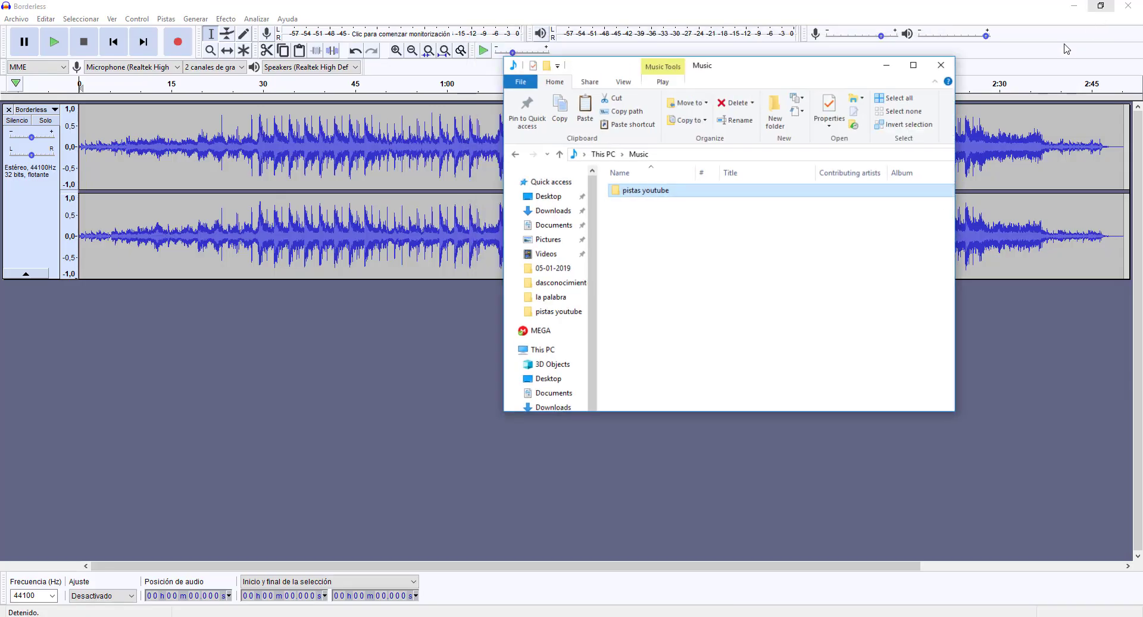
double_click(650, 196)
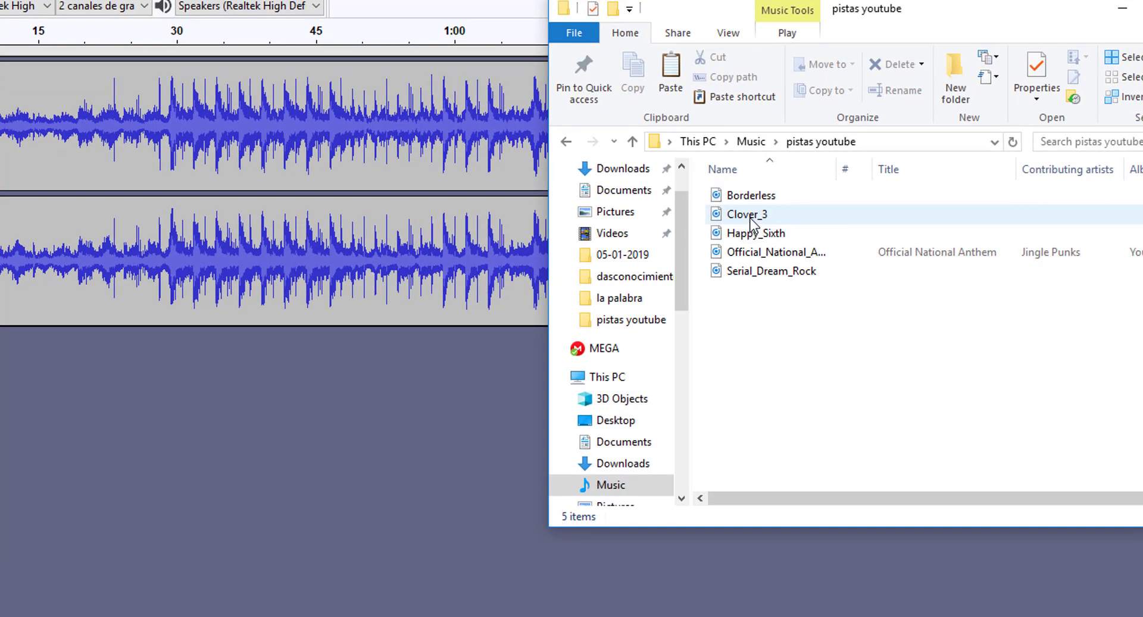
left_click(750, 217)
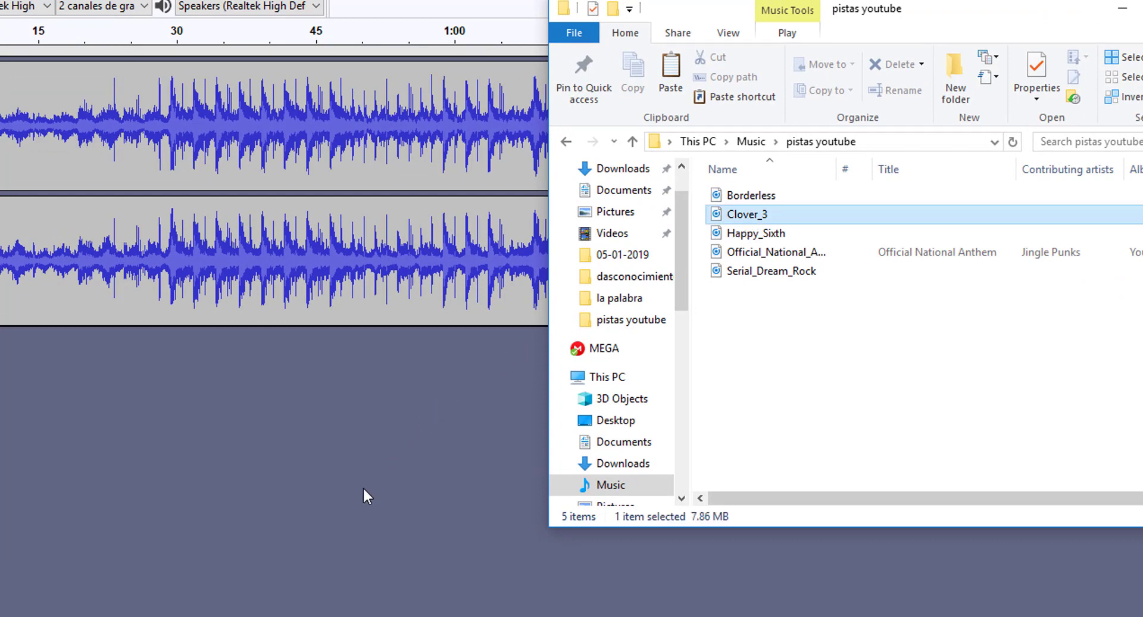
left_click_drag(363, 489, 347, 501)
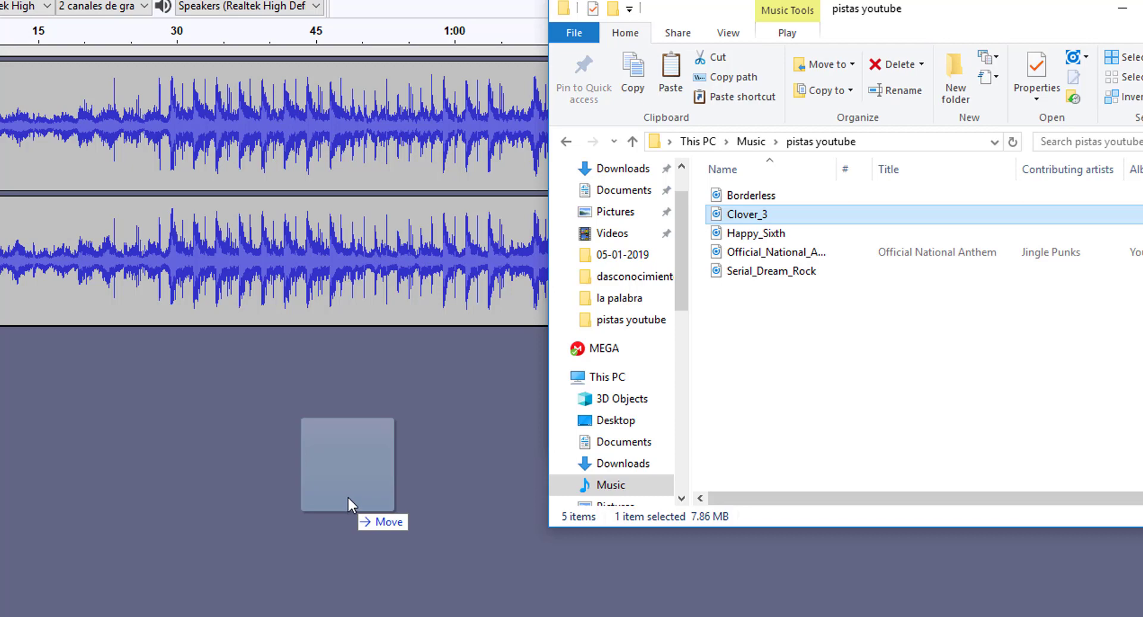
left_click_drag(347, 496, 359, 500)
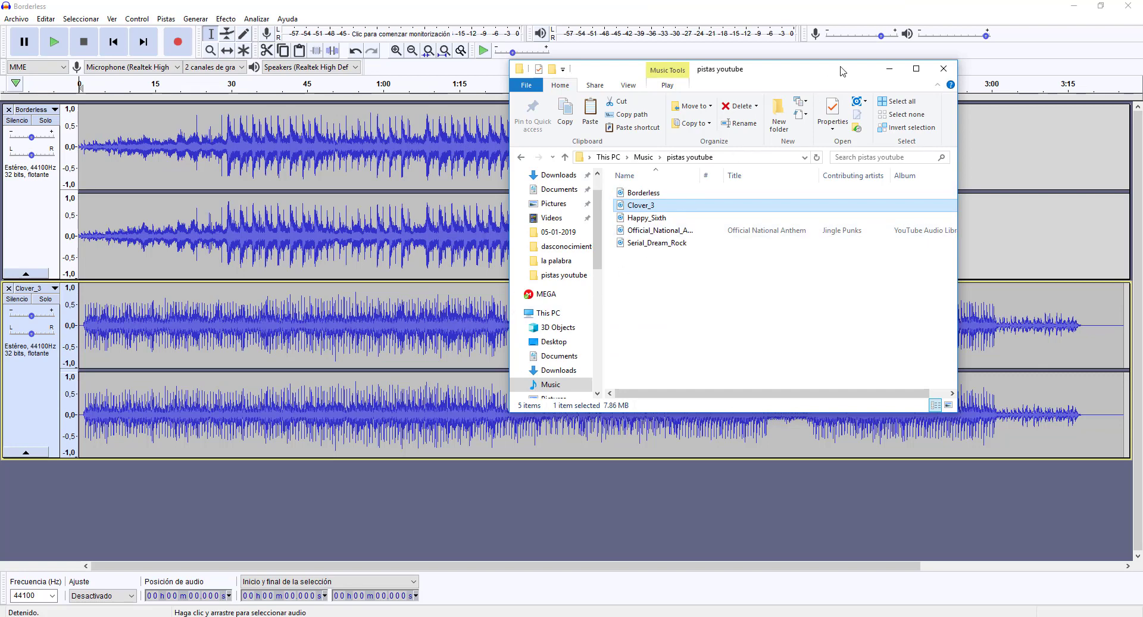
left_click_drag(842, 79, 947, 144)
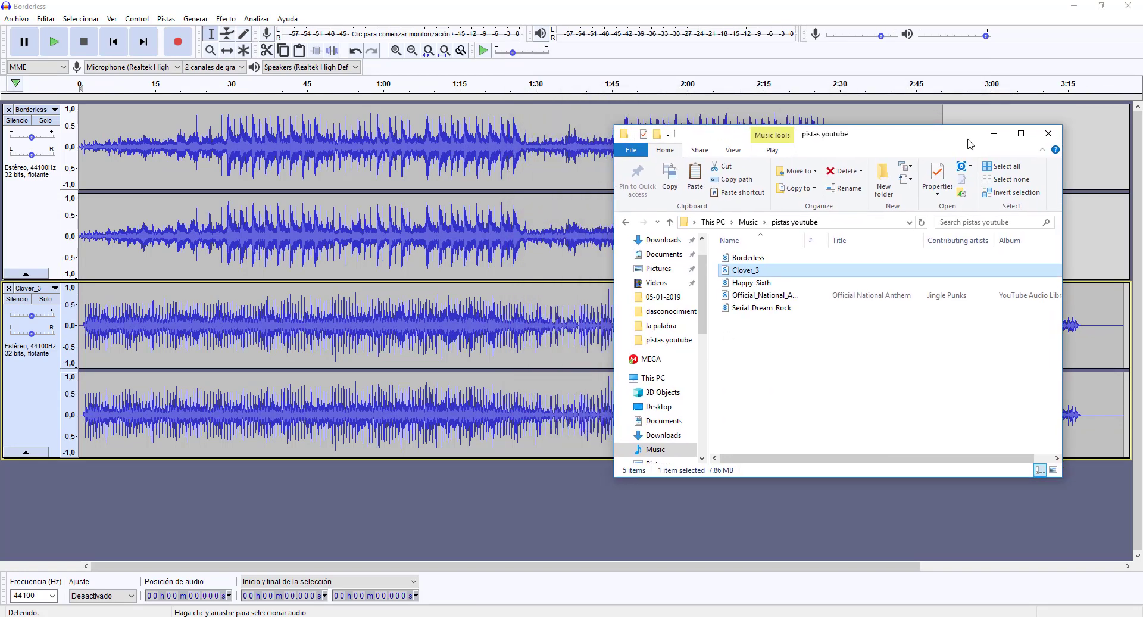
left_click(992, 133)
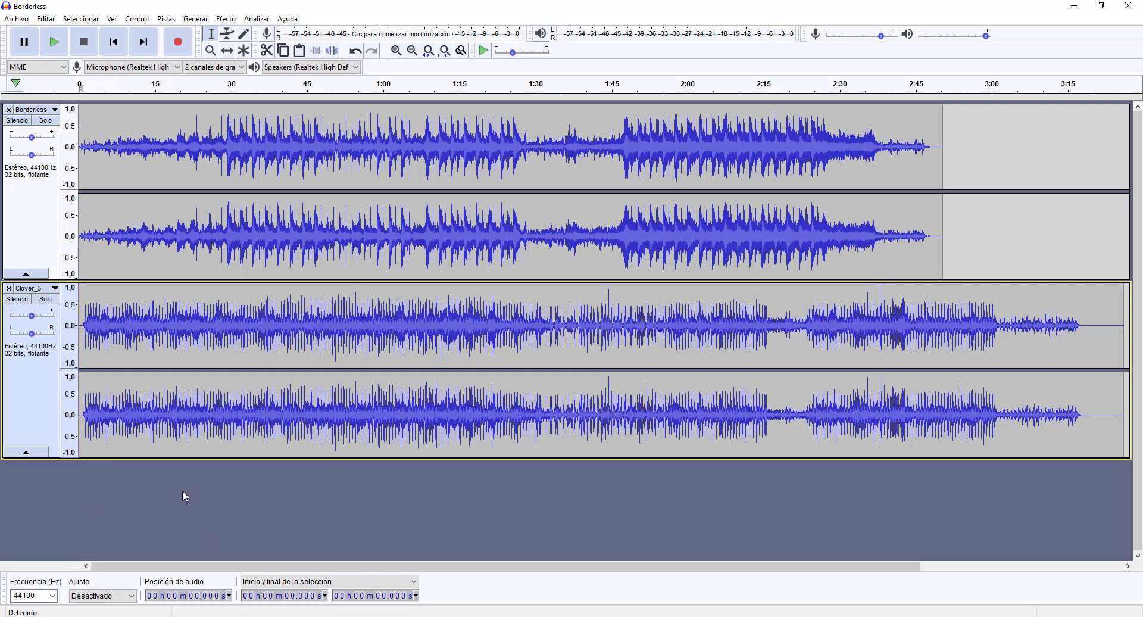
left_click(16, 18)
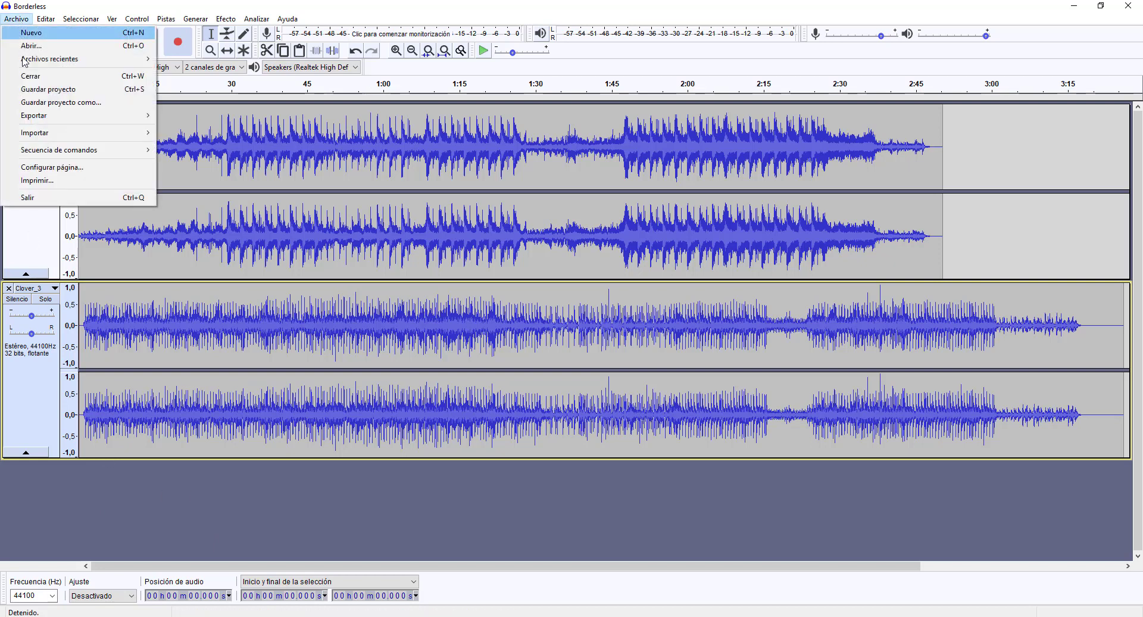
mouse_move(52, 134)
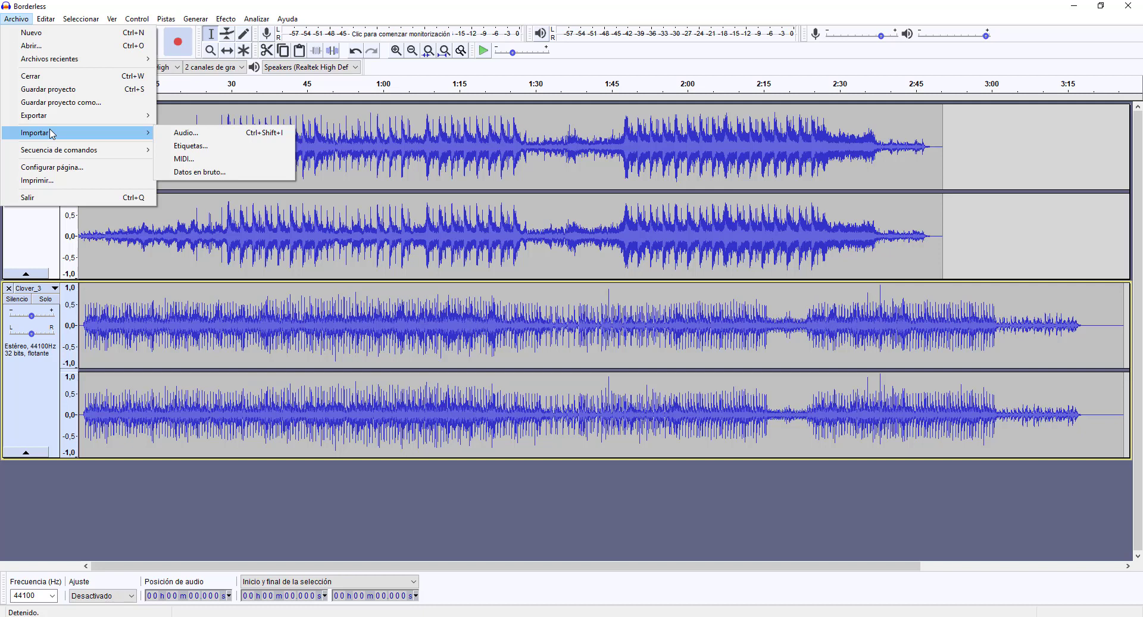
left_click(465, 505)
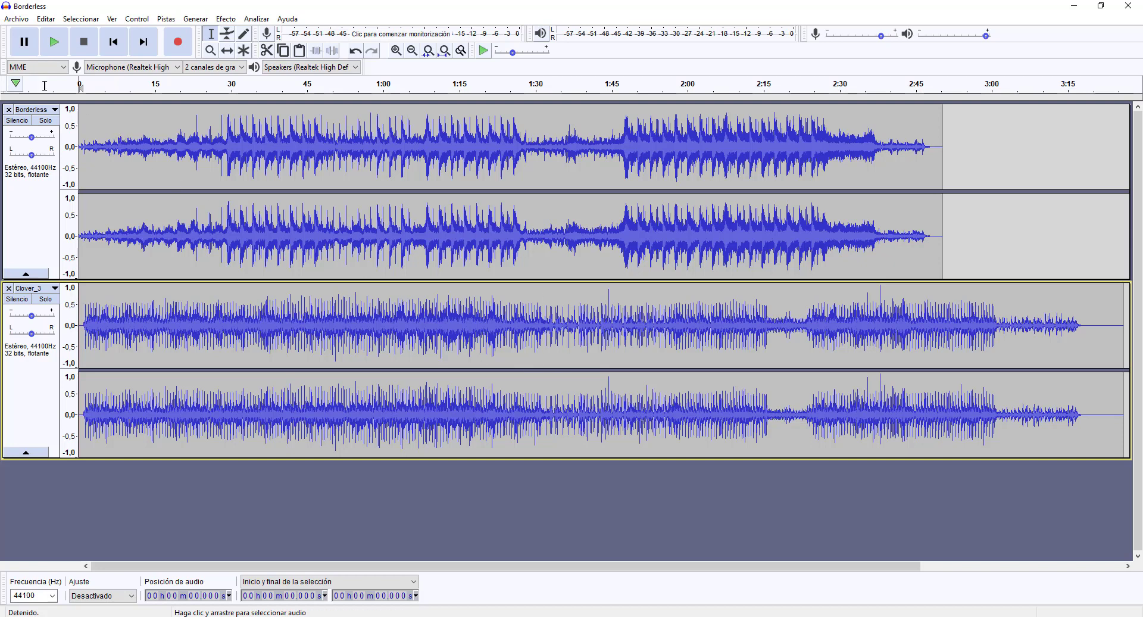
Open the audio file Clover_3 from the pistas youtube folder with the Open command instead of importing it.
left_click(18, 20)
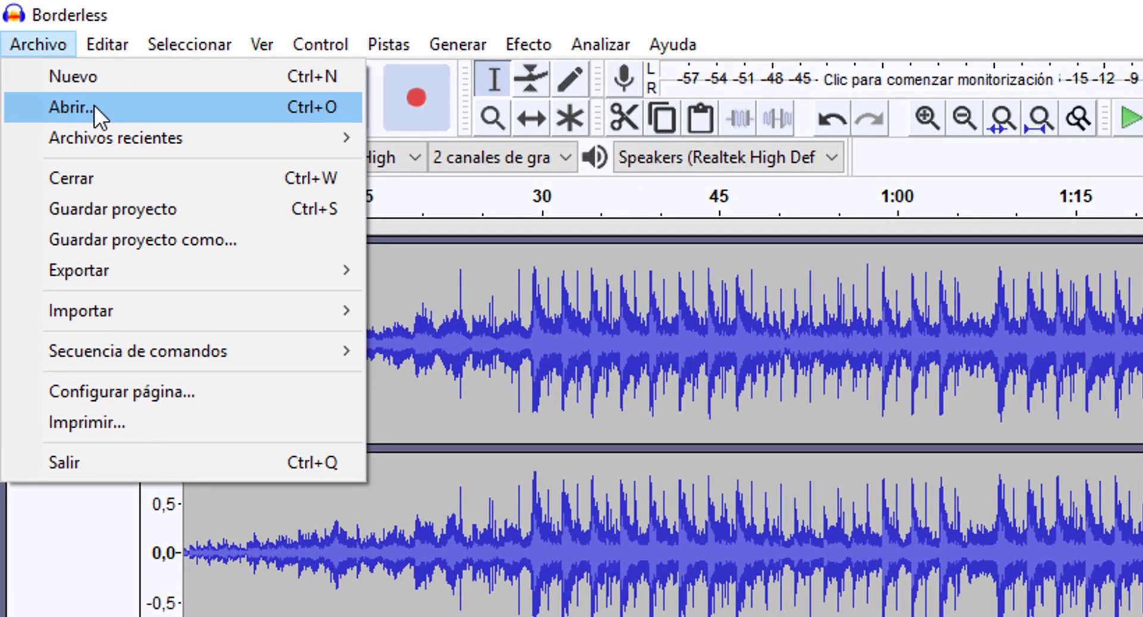
left_click(42, 46)
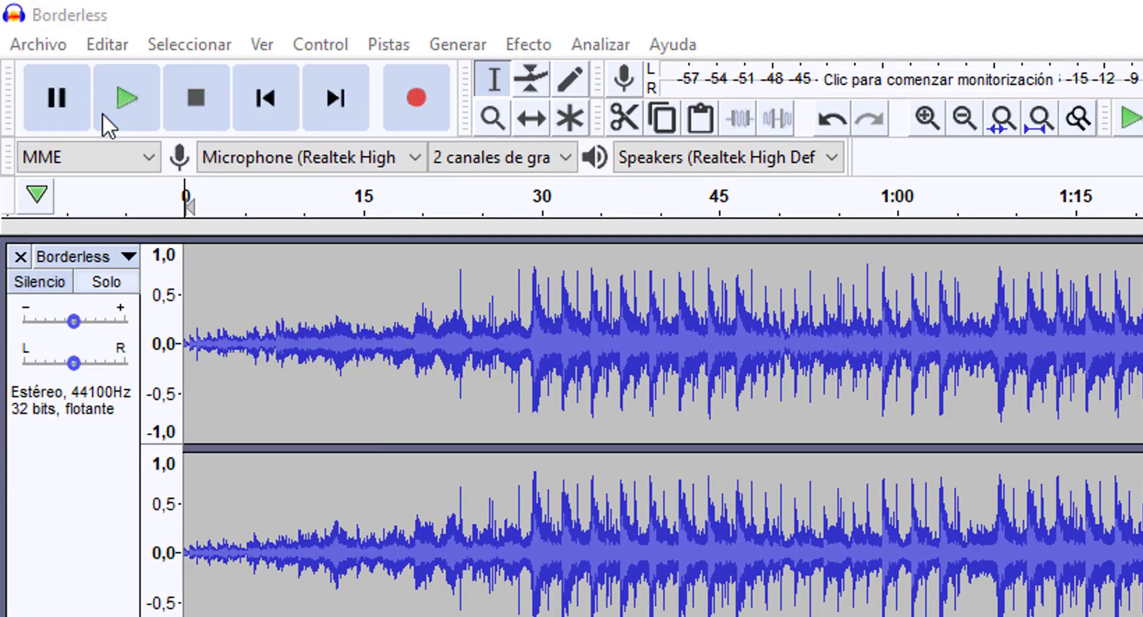
left_click(191, 231)
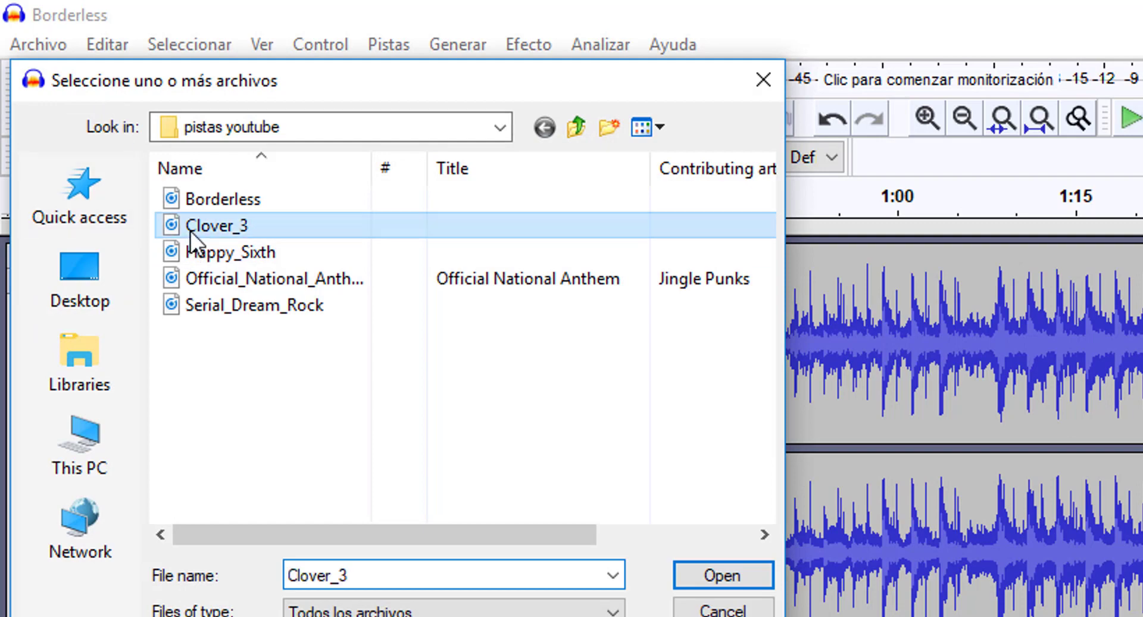
double_click(190, 230)
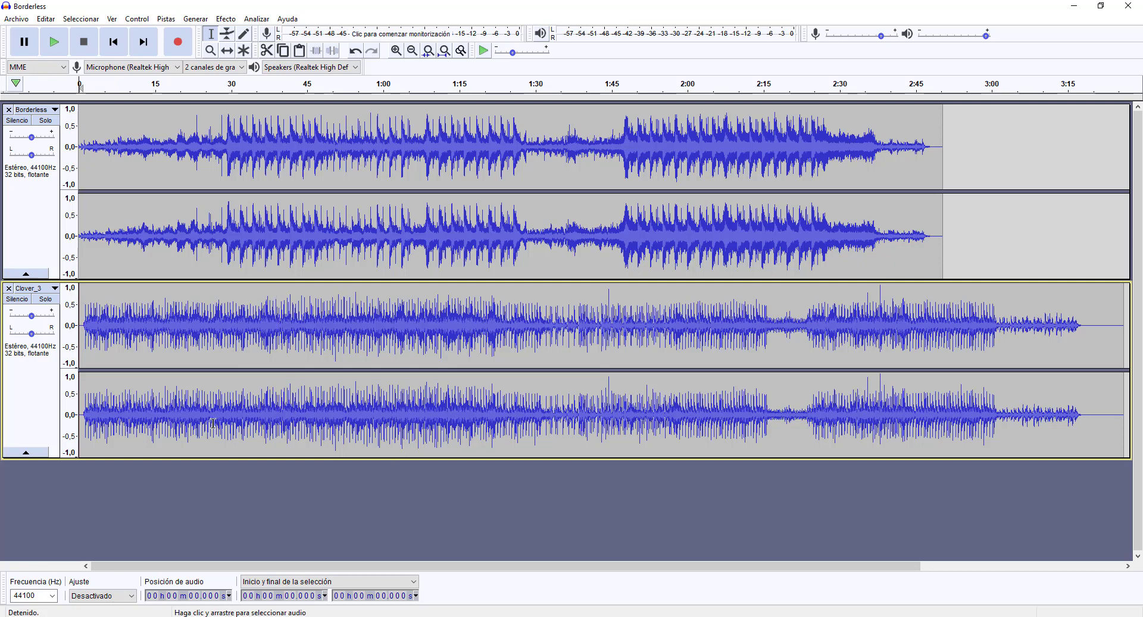
left_click(16, 19)
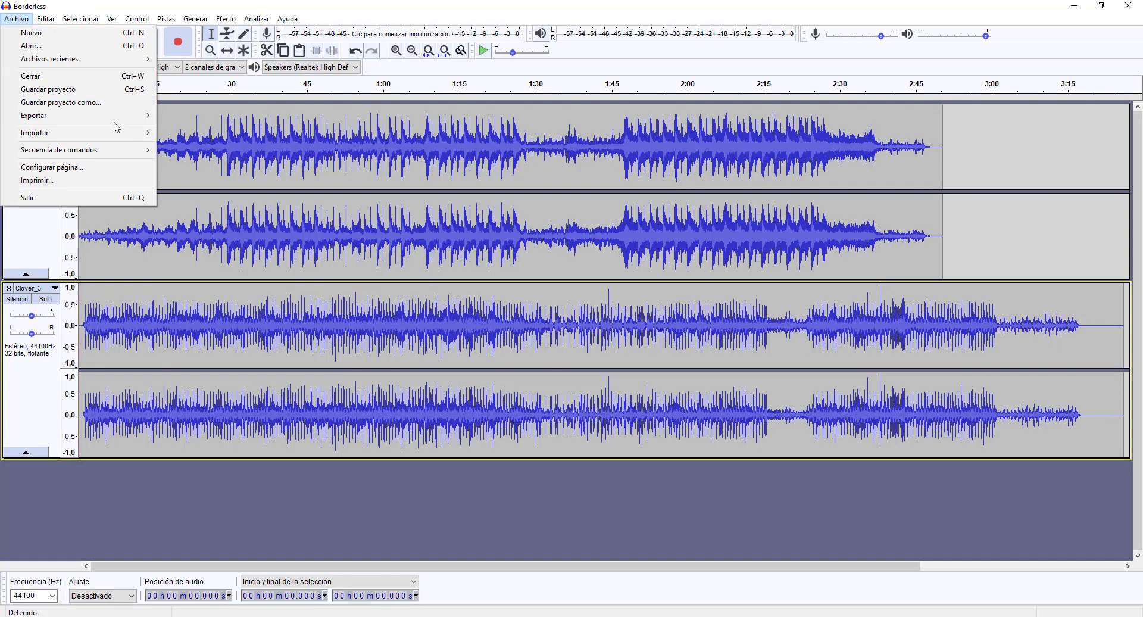
left_click(368, 249)
Return the playback cursor to the project start, play Borderless and Clover_3 together, and stop playback.
left_click(364, 245)
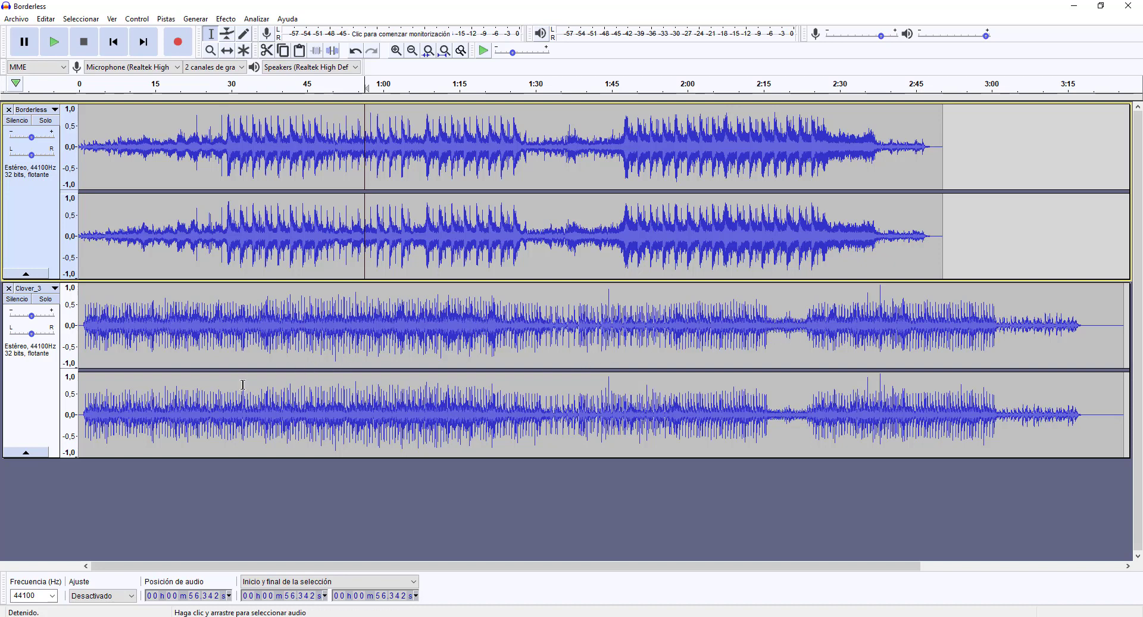
left_click(81, 131)
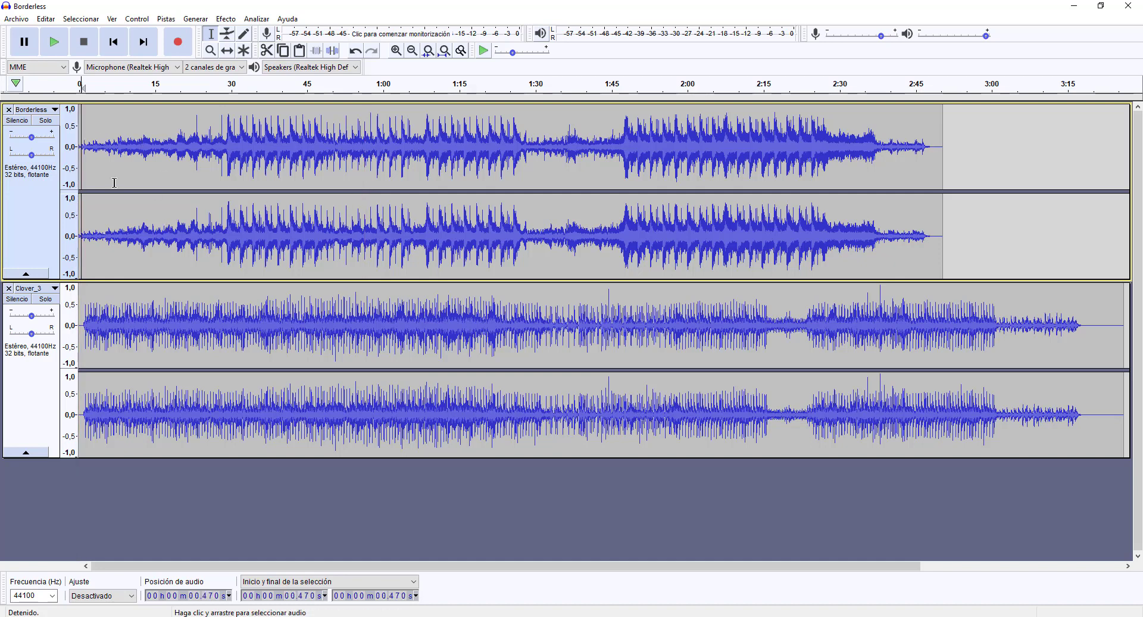
left_click(85, 132)
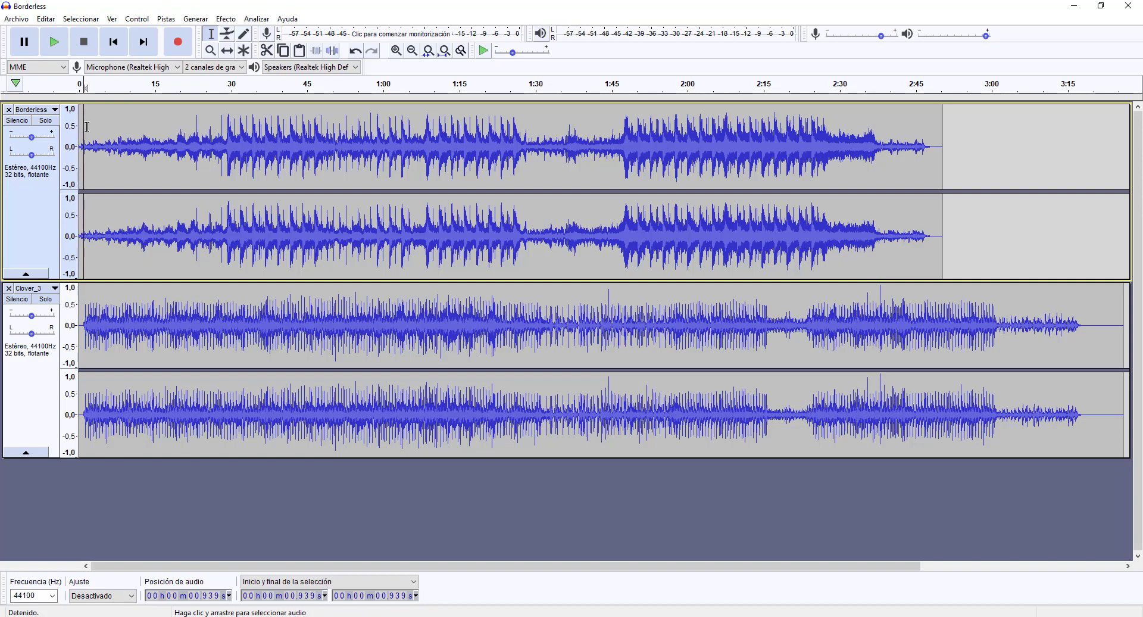
left_click(88, 125)
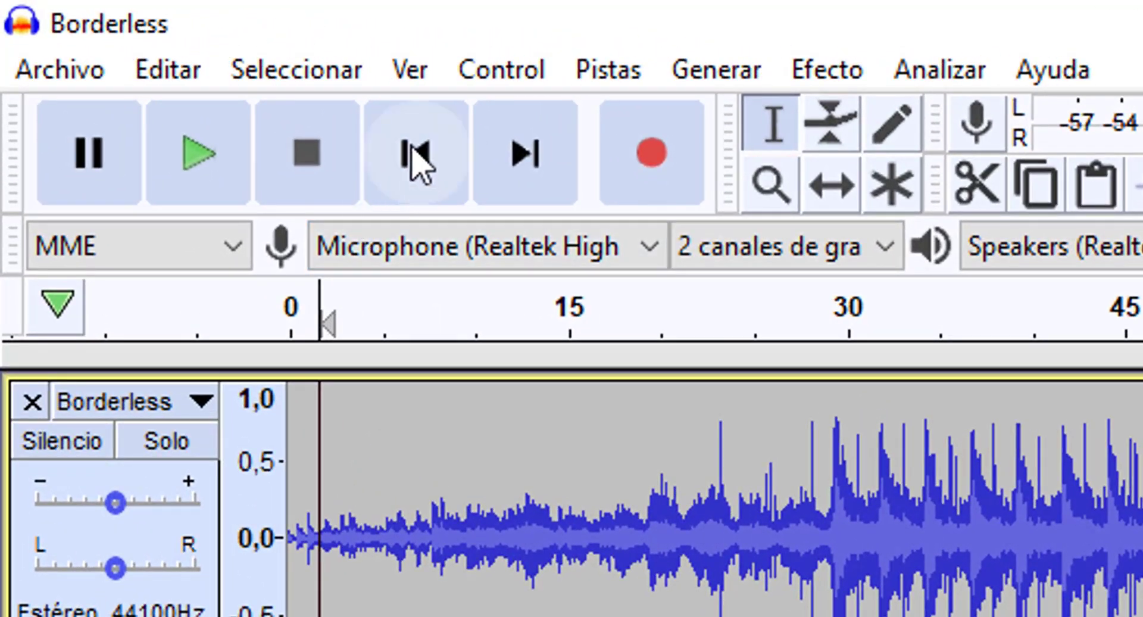
left_click(415, 172)
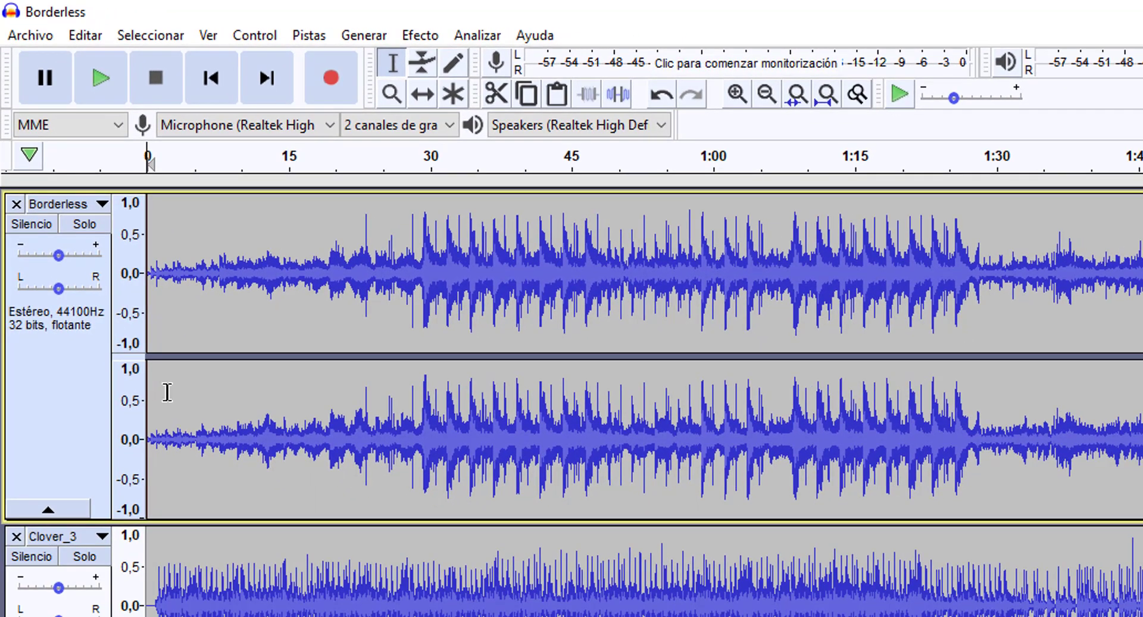
left_click(102, 88)
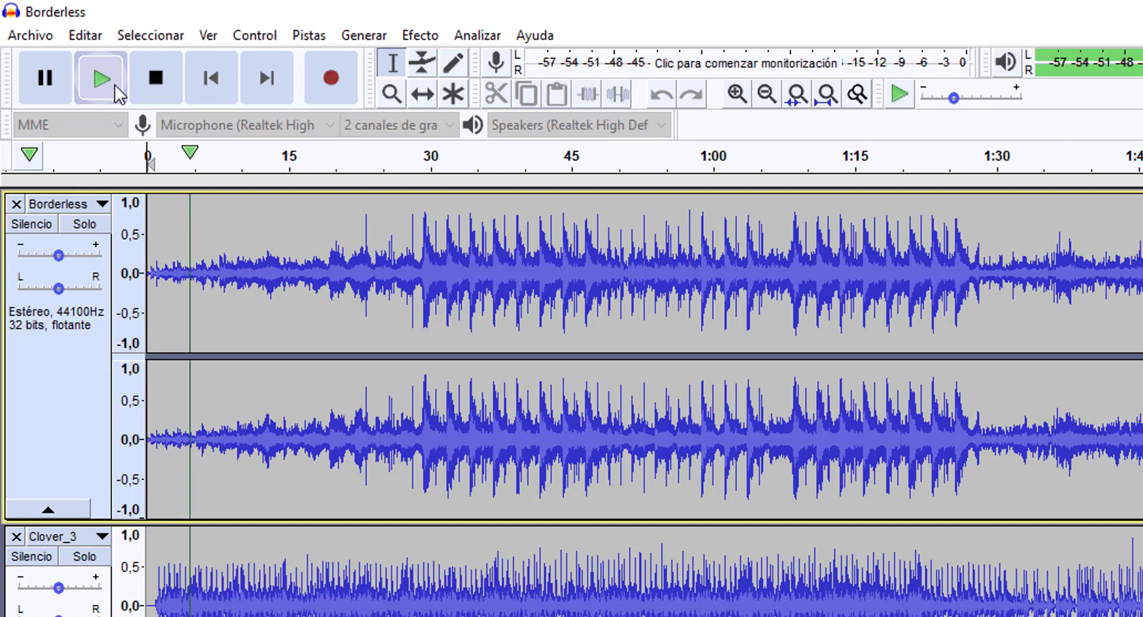
left_click(144, 76)
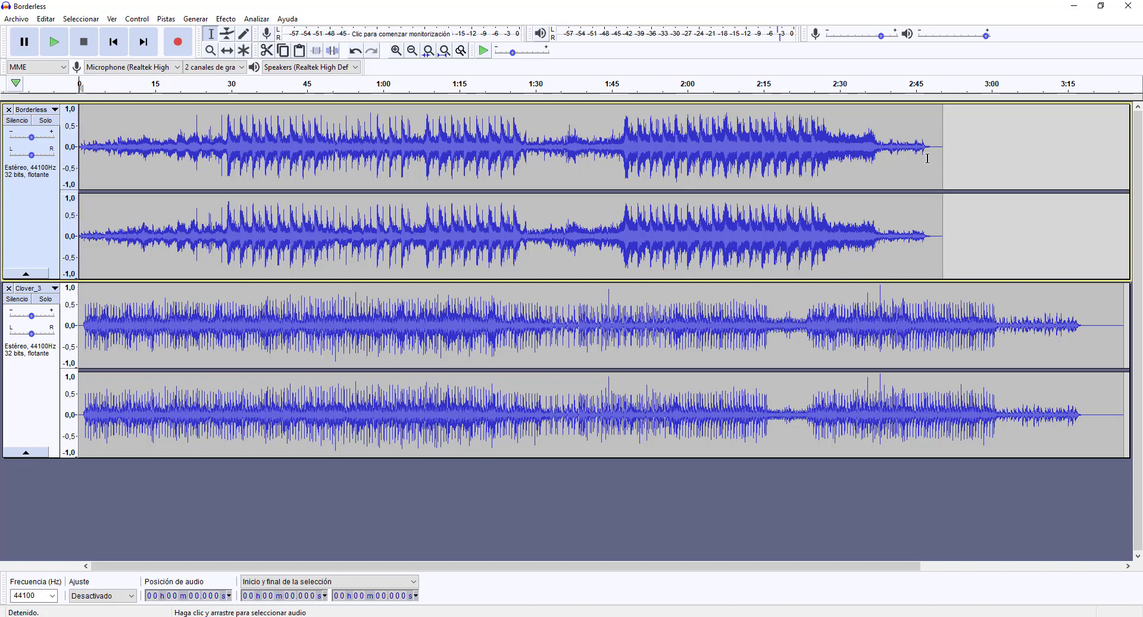
Shift the Clover_3 audio in time to start at about 2:36, overlapping Borderless's ending, and preview the transition from about 2:32.
left_click(231, 59)
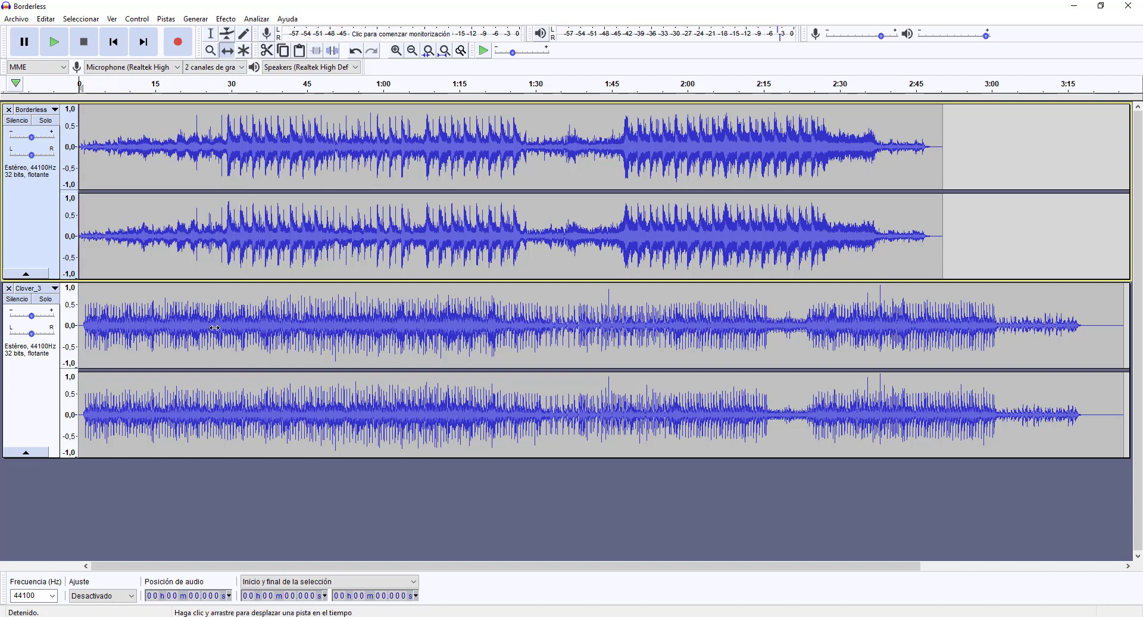
left_click_drag(170, 335, 903, 325)
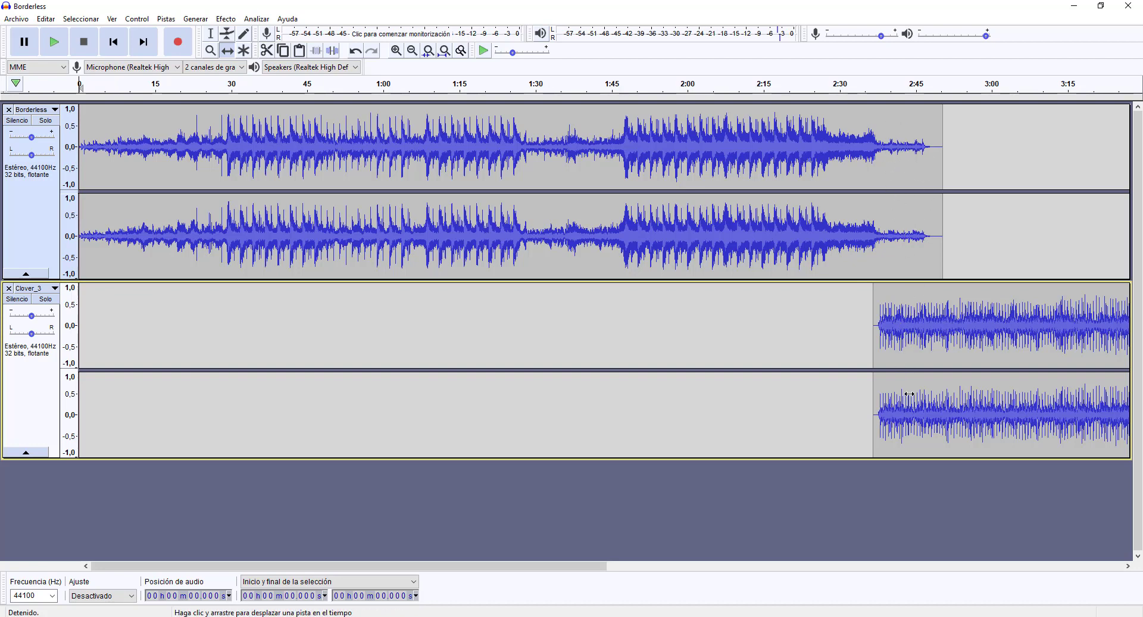
left_click(852, 88)
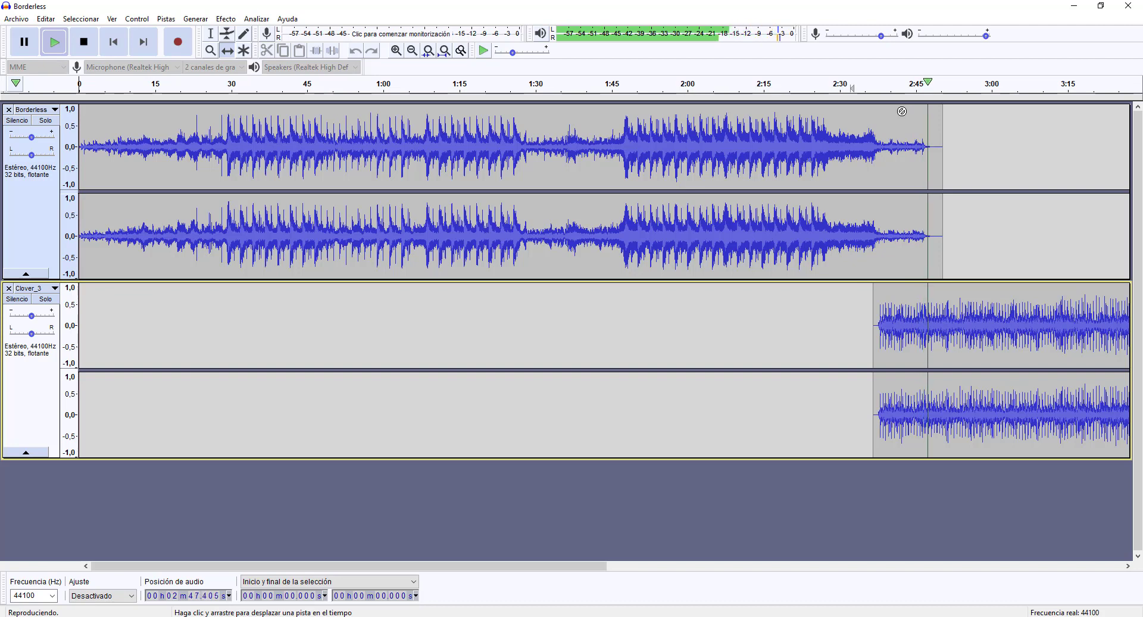
key("space")
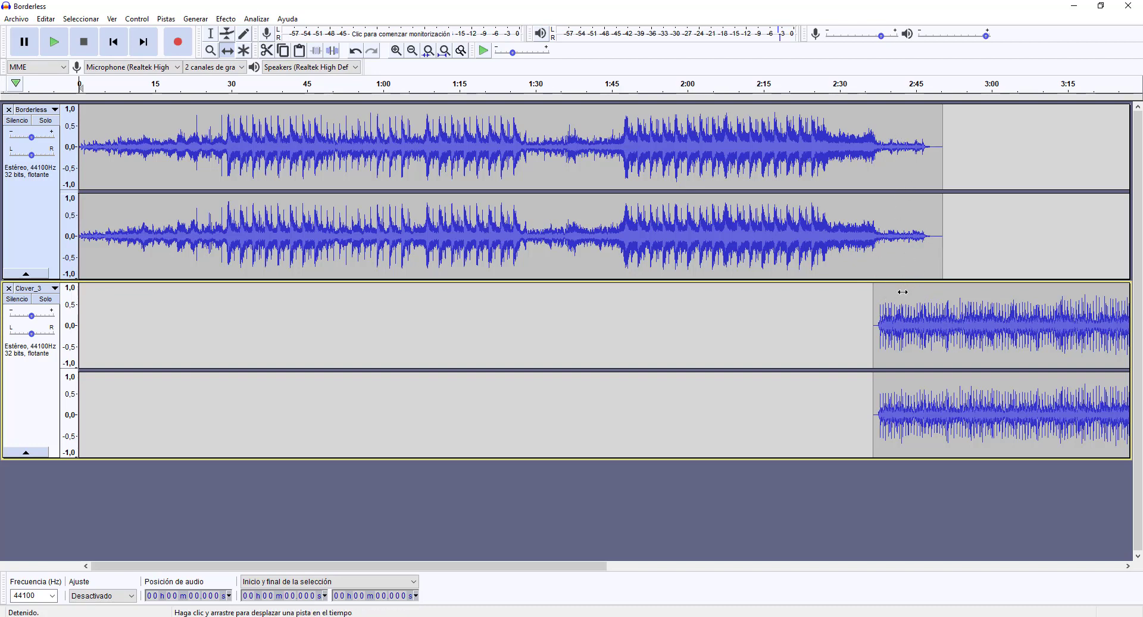
Try placing Clover_3 flush against the end of Borderless and with a short gap, starting at about 2:57.
left_click_drag(884, 300, 952, 292)
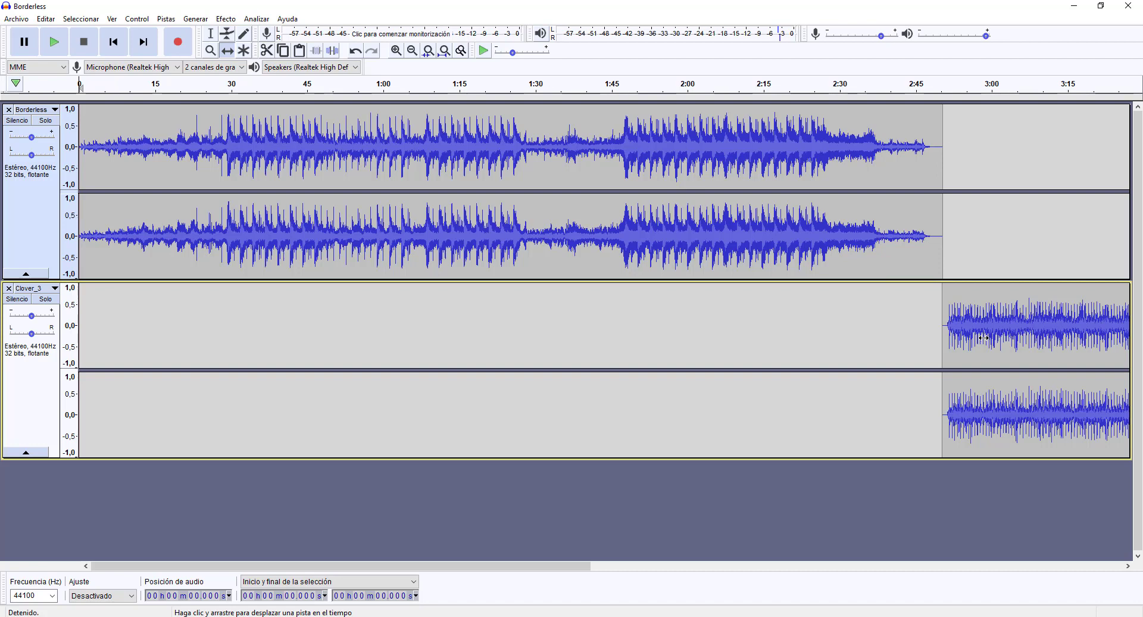
mouse_move(991, 335)
left_mouse_down()
mouse_move(935, 336)
mouse_move(992, 336)
left_mouse_up()
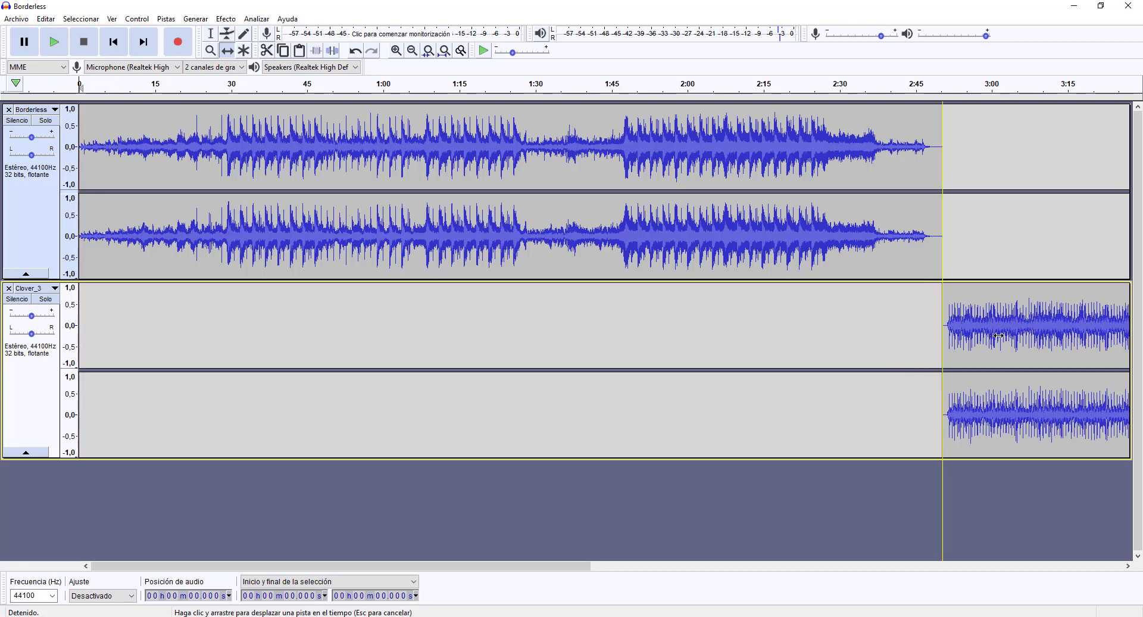
left_click_drag(999, 335, 1025, 334)
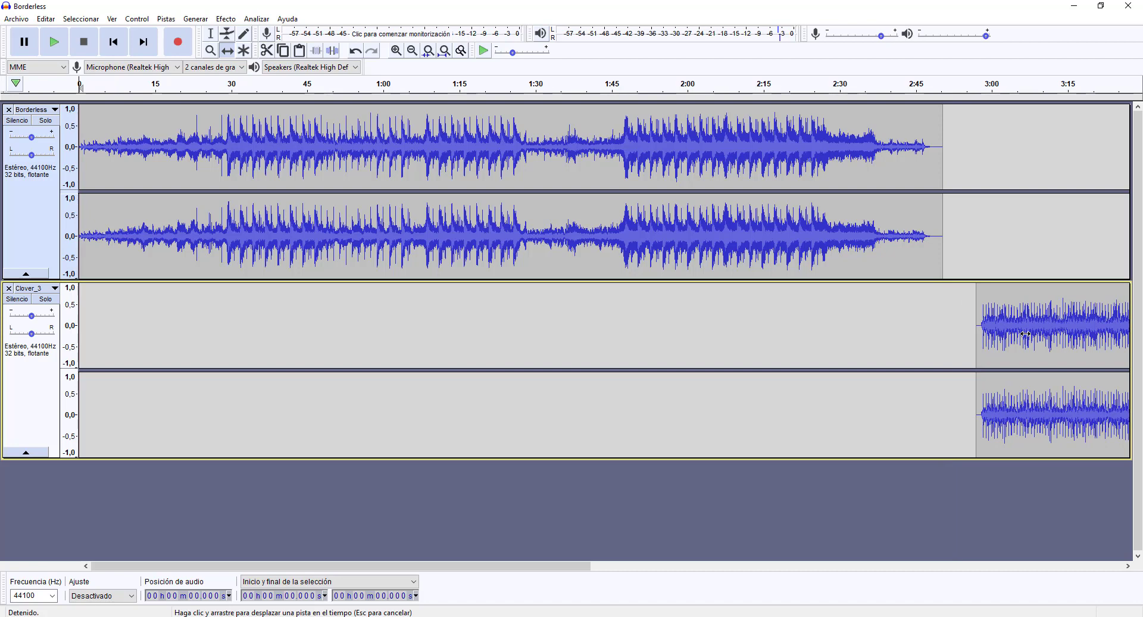
left_click_drag(1024, 334, 1024, 334)
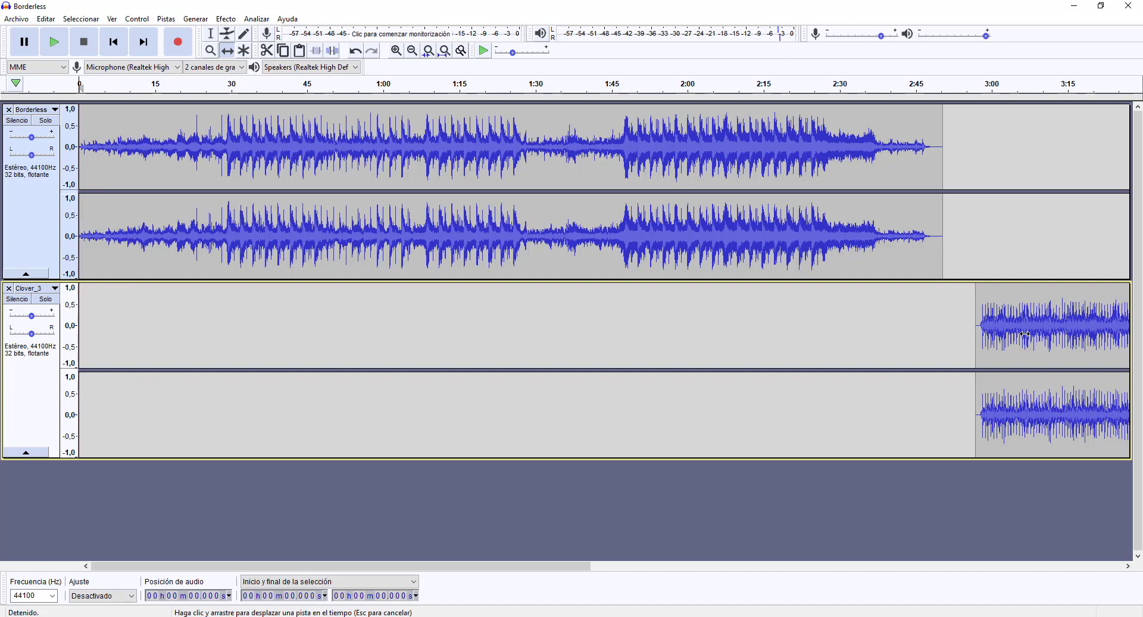
Shift the Clover_3 audio back to start at about 2:36, overlapping the end of Borderless.
left_click_drag(1025, 334, 925, 315)
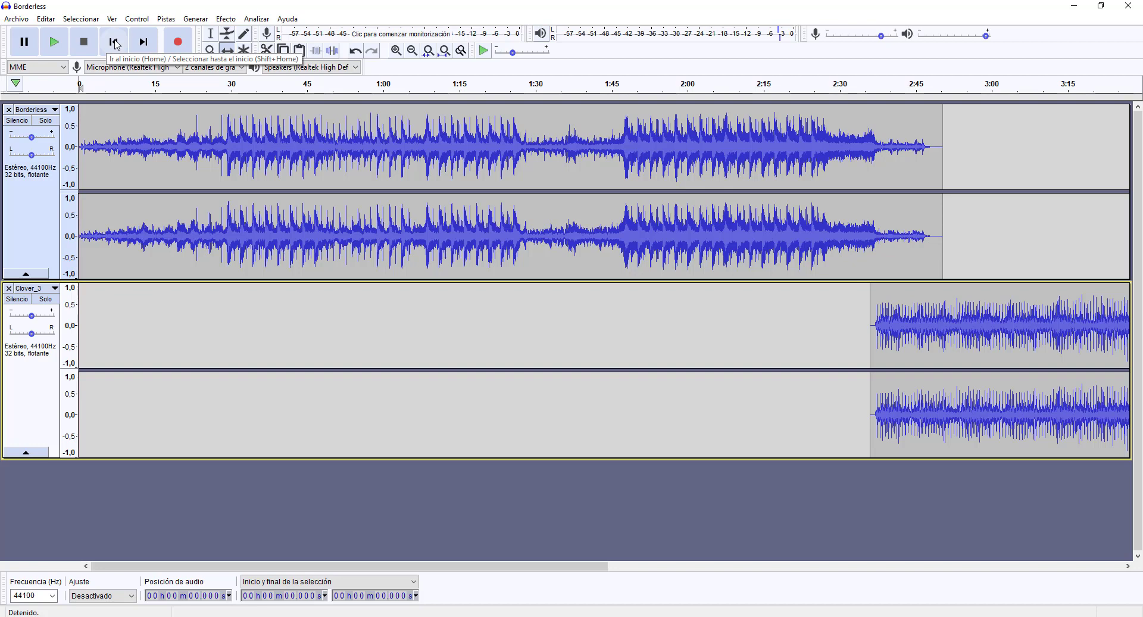
Preview playback from the project start several times, then from about 1:30, and stop it.
key("space")
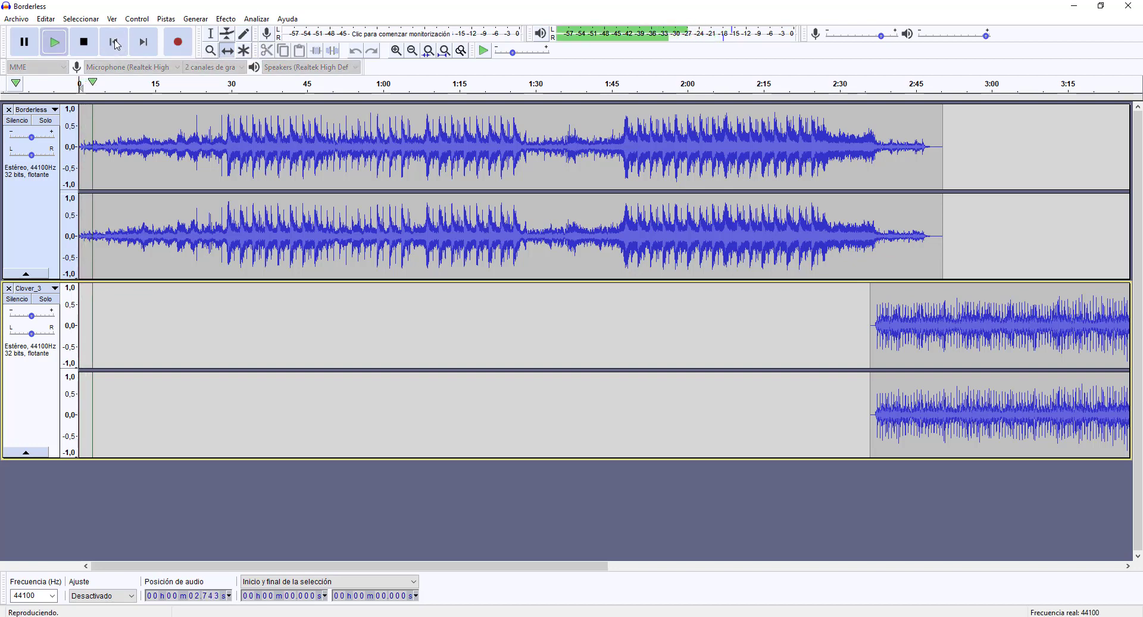
key("space")
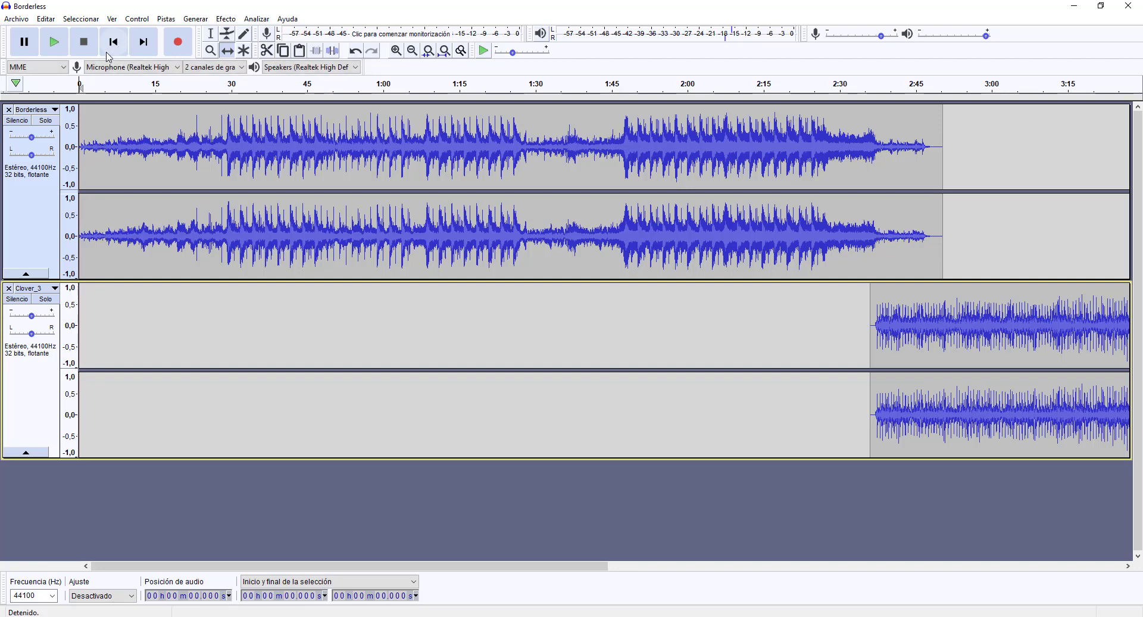
left_click(55, 40)
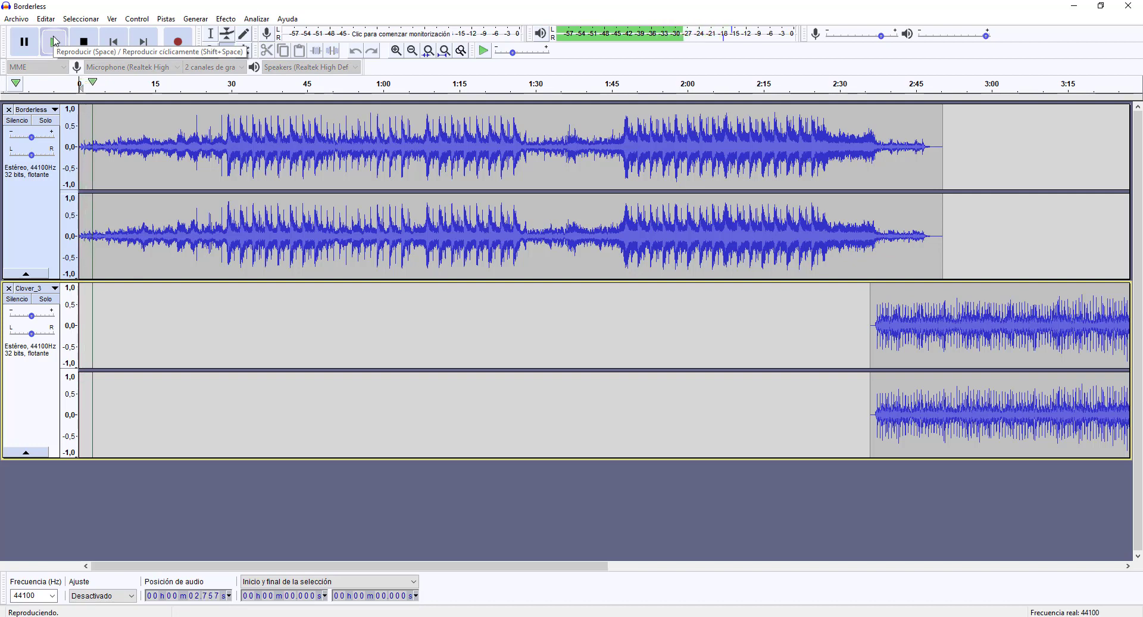
left_click(55, 42)
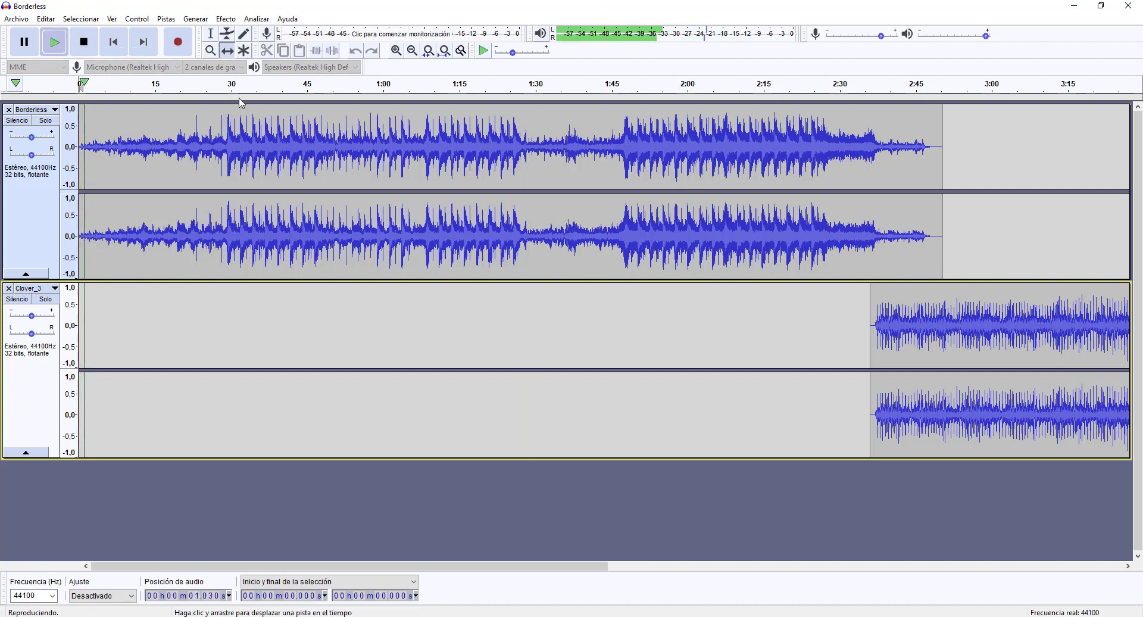
key("space")
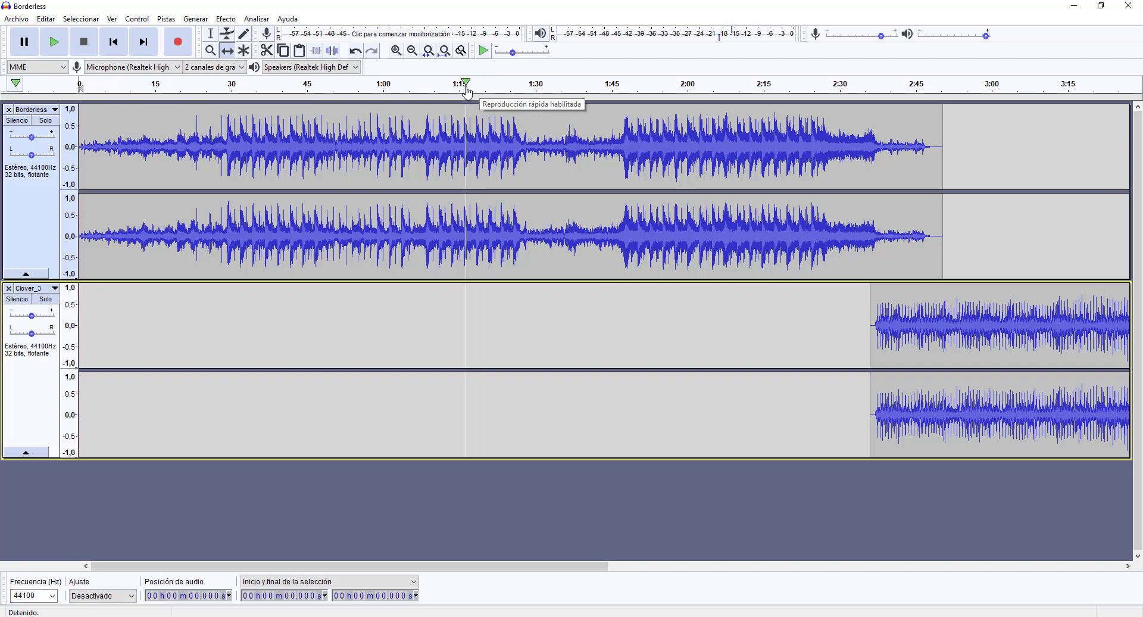
left_click(536, 87)
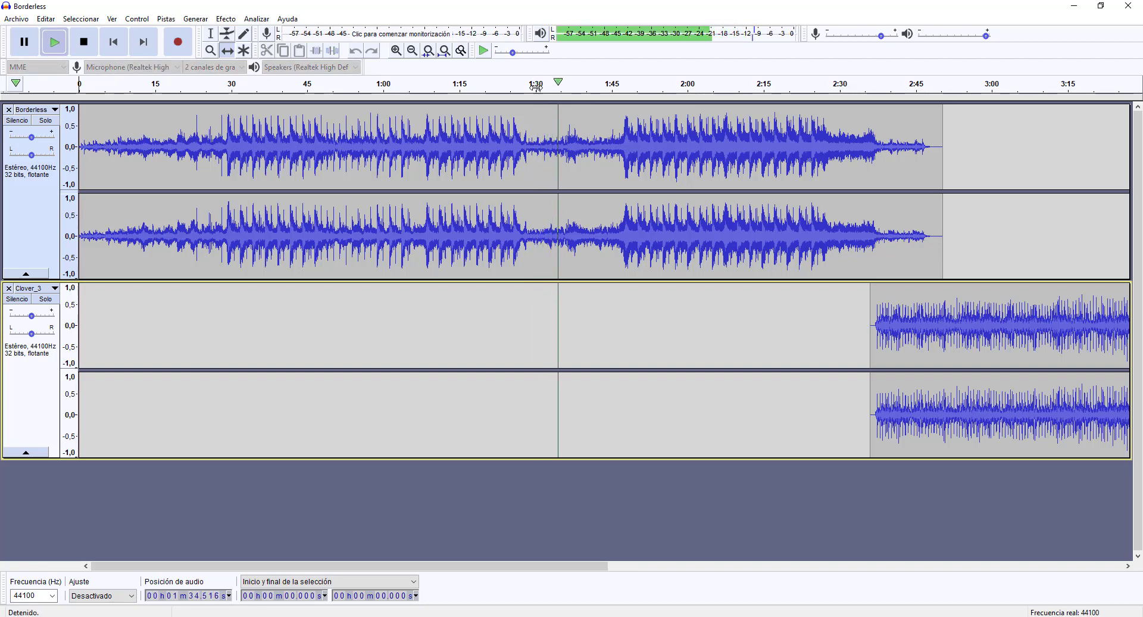
key("space")
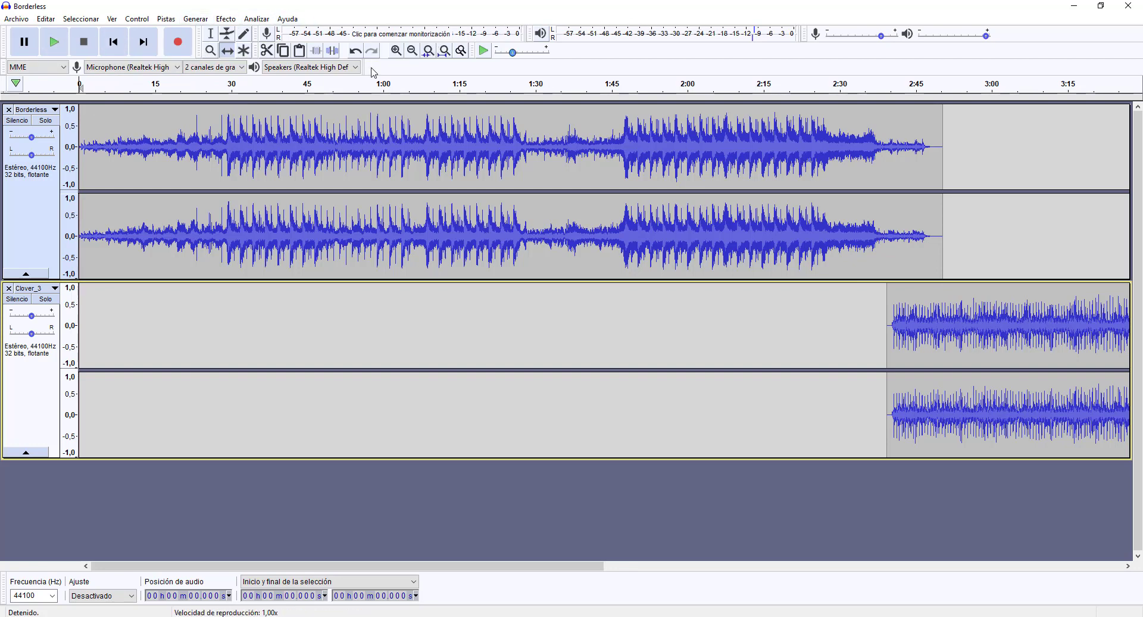
Play the project from the start, lower the playback volume to 0.08, raise it back to a high level, and stop playback.
left_click(54, 42)
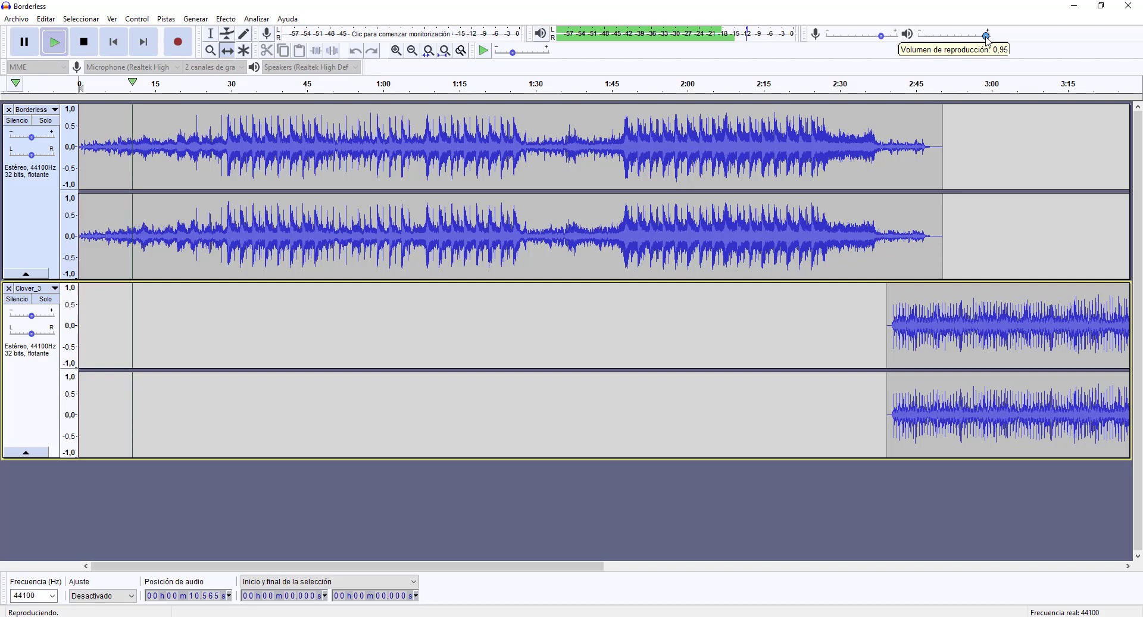
mouse_move(987, 37)
left_mouse_down()
mouse_move(932, 42)
mouse_move(984, 40)
left_mouse_up()
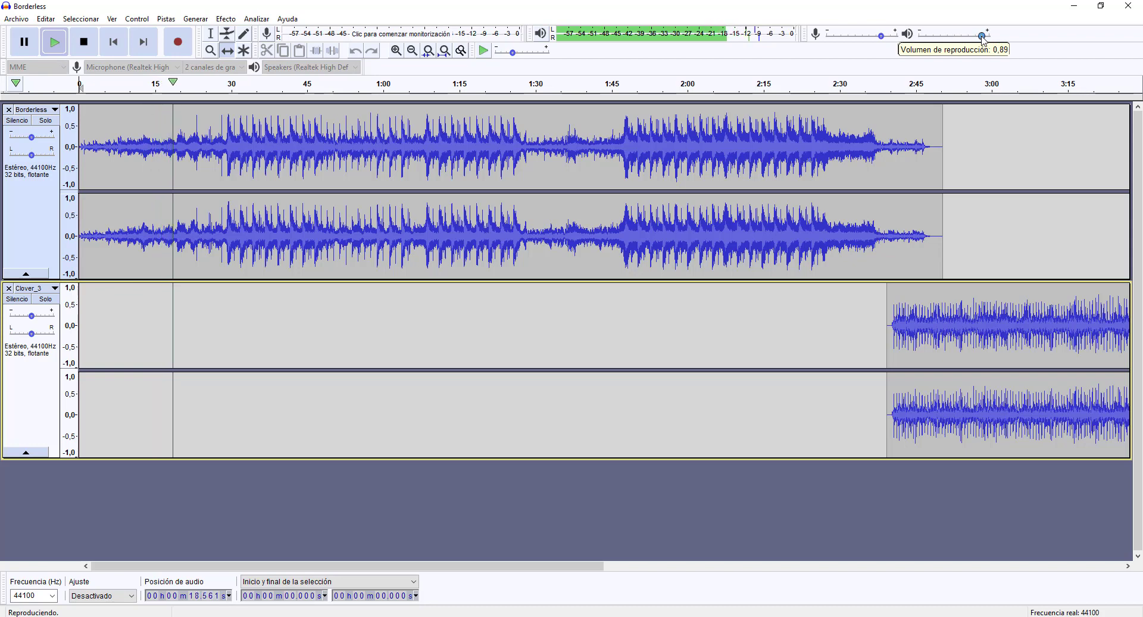
left_click_drag(983, 40, 925, 42)
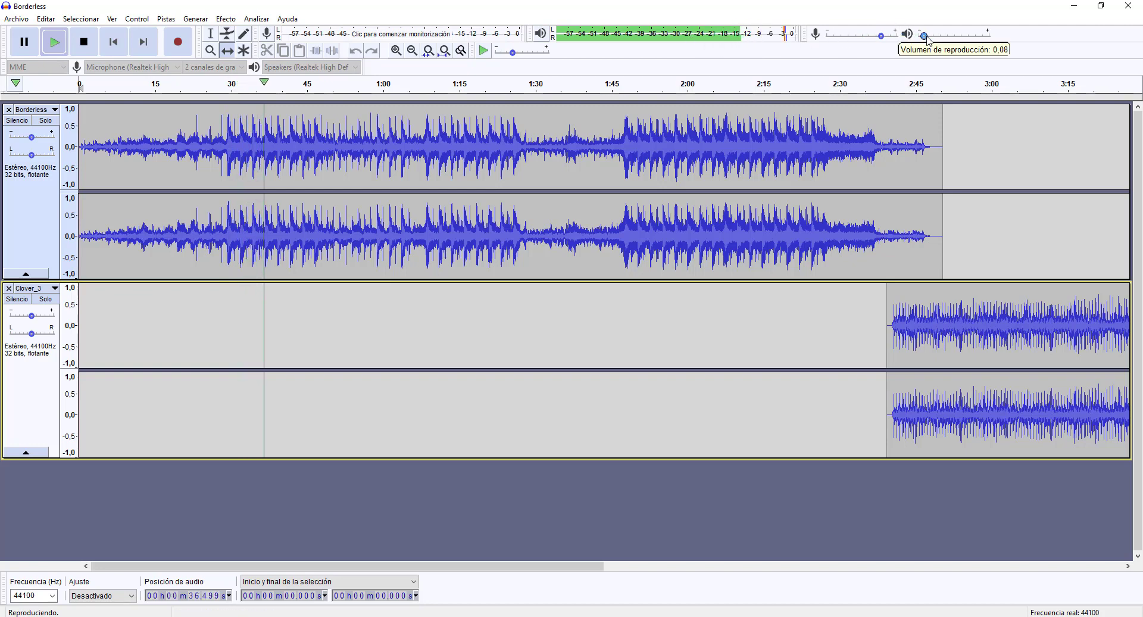
left_click_drag(925, 39, 977, 39)
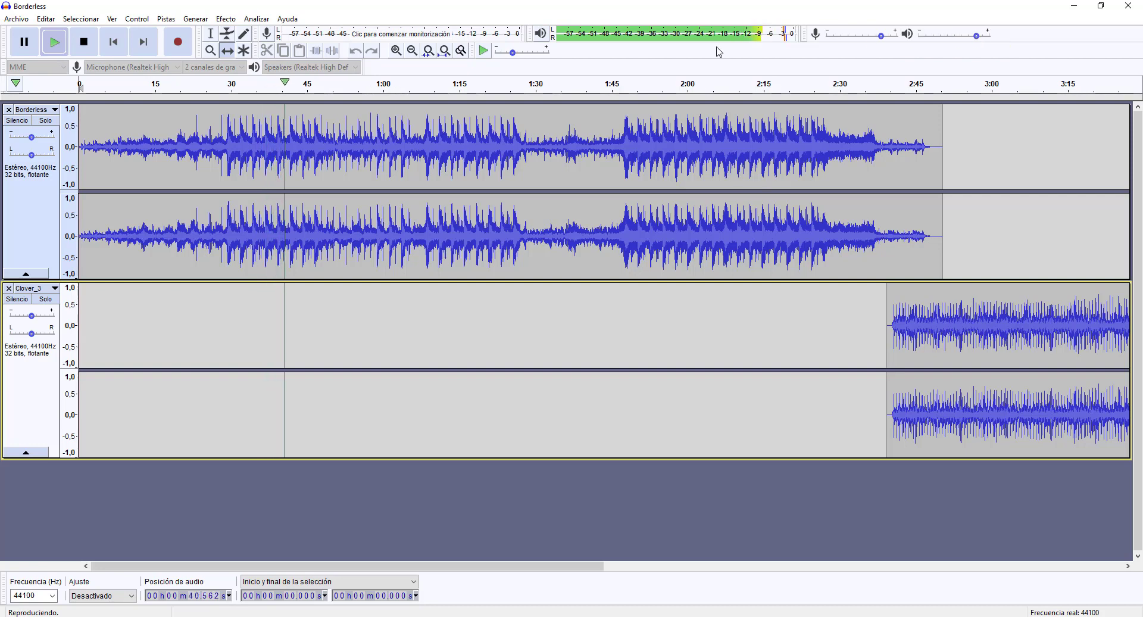
key("space")
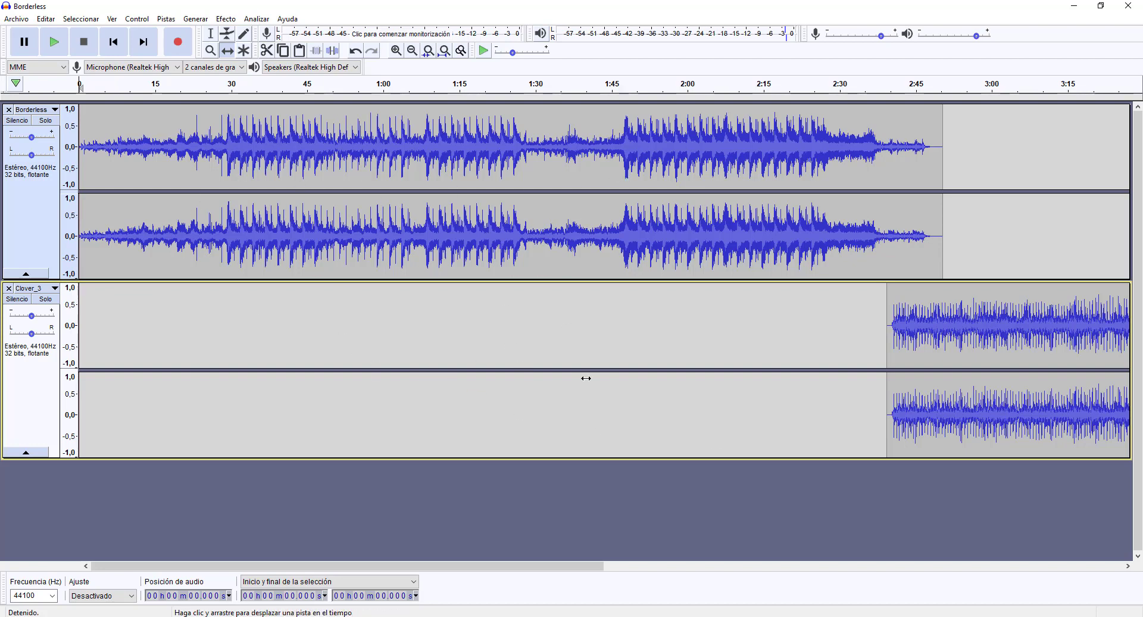
Shift the Clover_3 audio earlier in time so it starts near the project start, at about 0:01.
left_click_drag(959, 327, 318, 333)
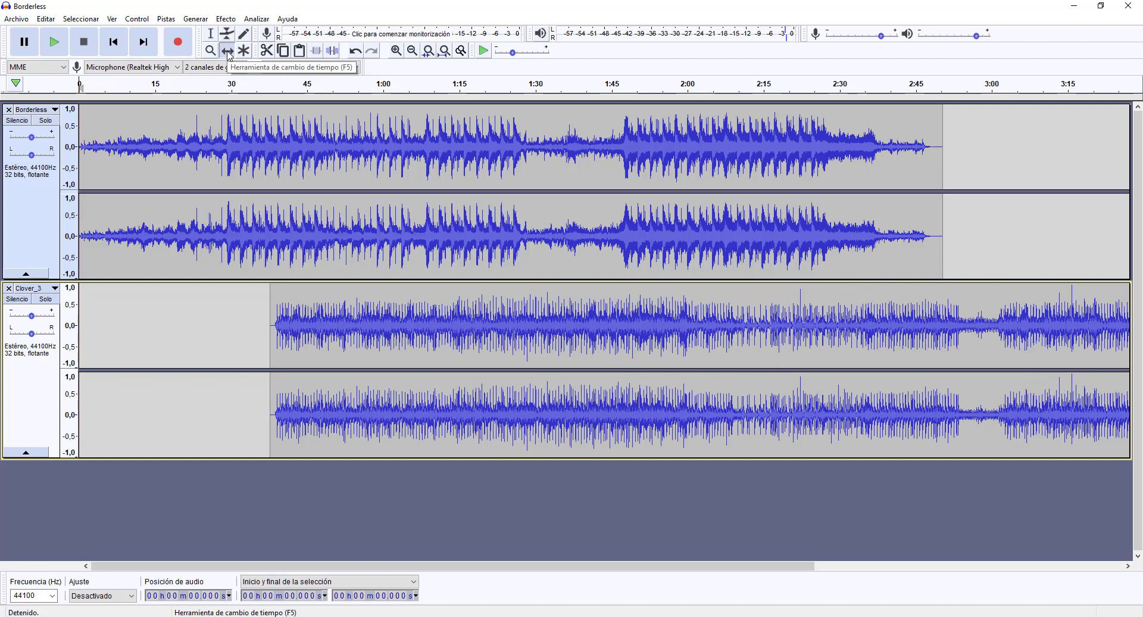
left_click_drag(422, 330, 309, 329)
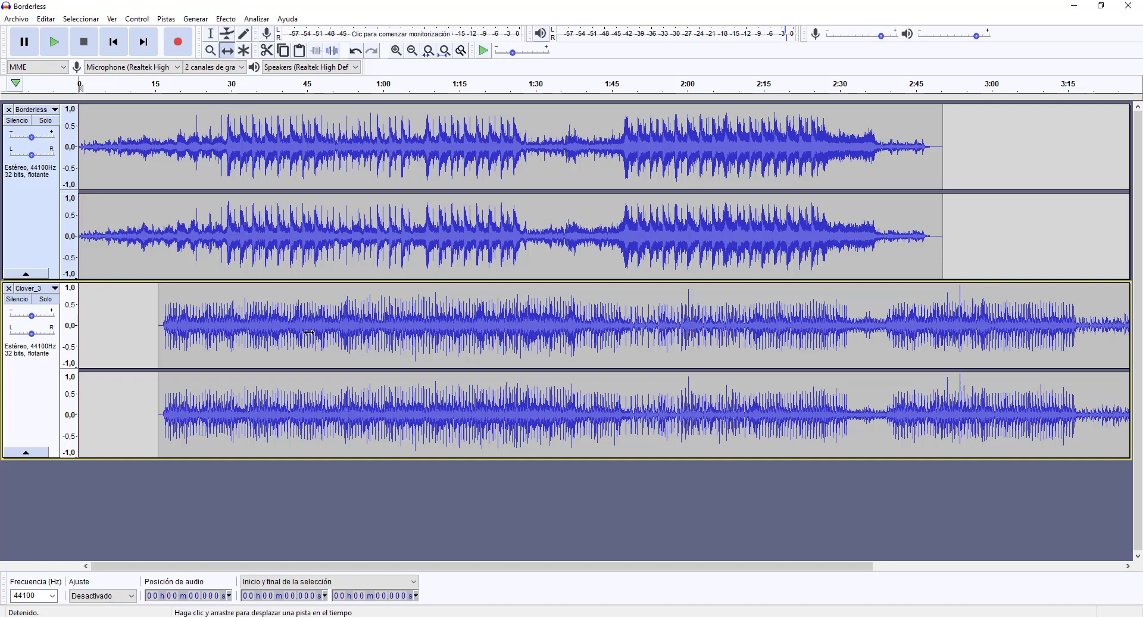
left_click_drag(309, 332, 236, 340)
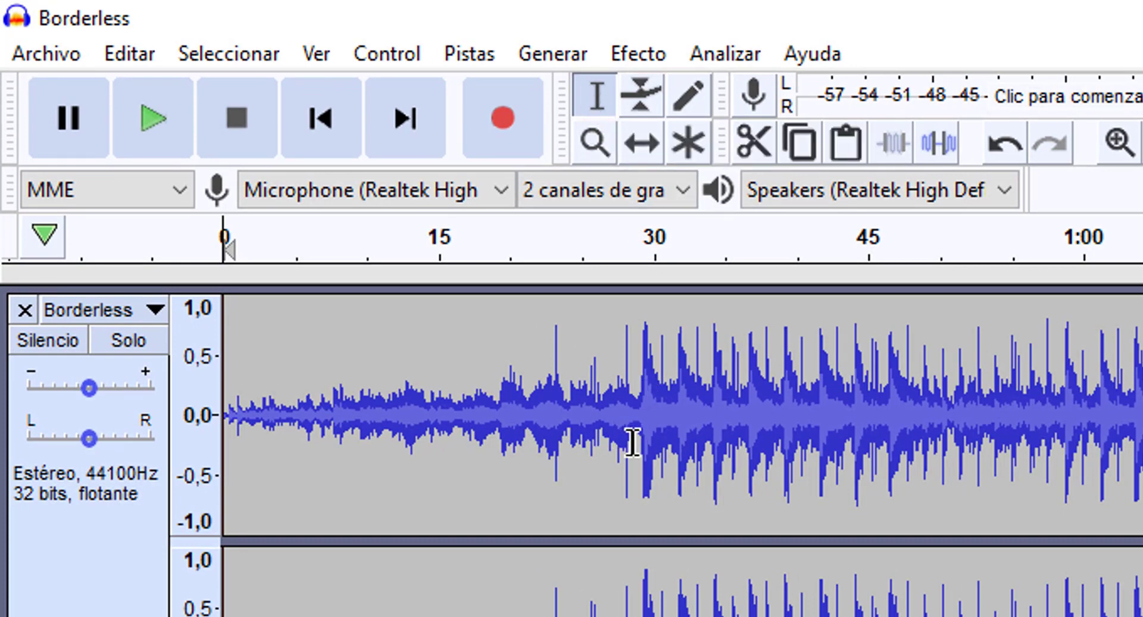
Select the Borderless passage from about 0:28 to 0:47 with the Selection tool and play part of it.
left_click_drag(633, 442, 896, 471)
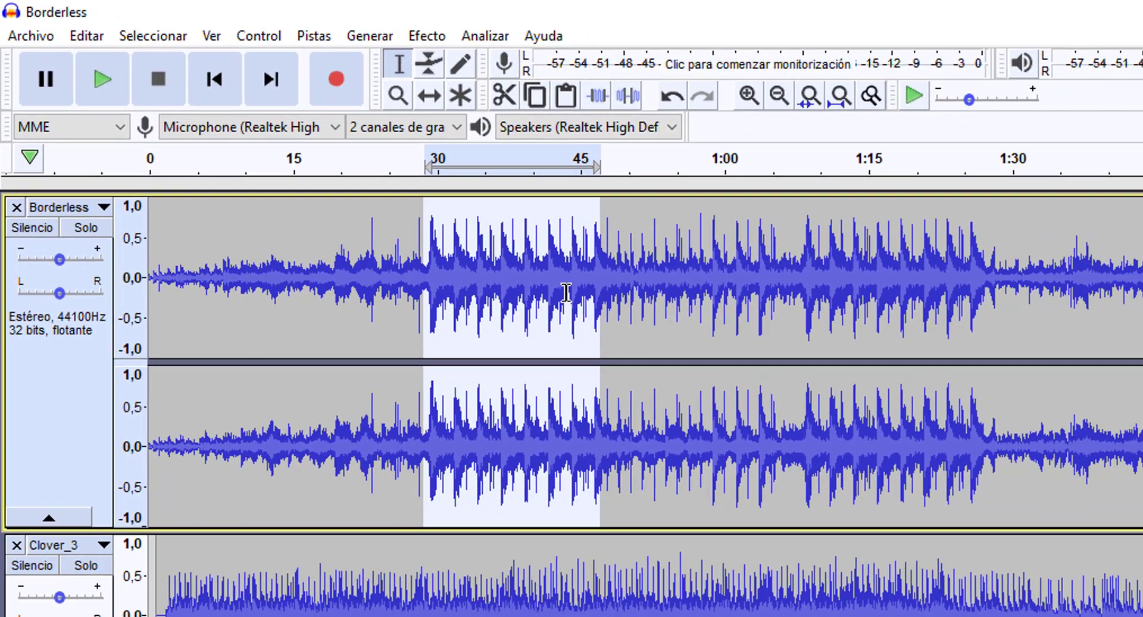
key("space")
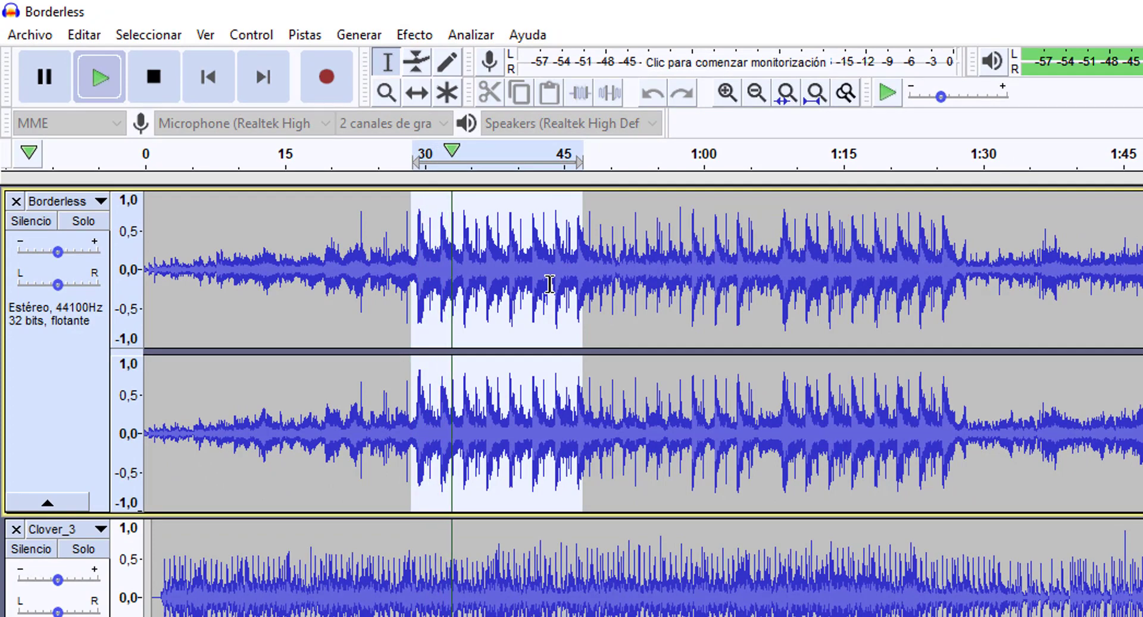
key("space")
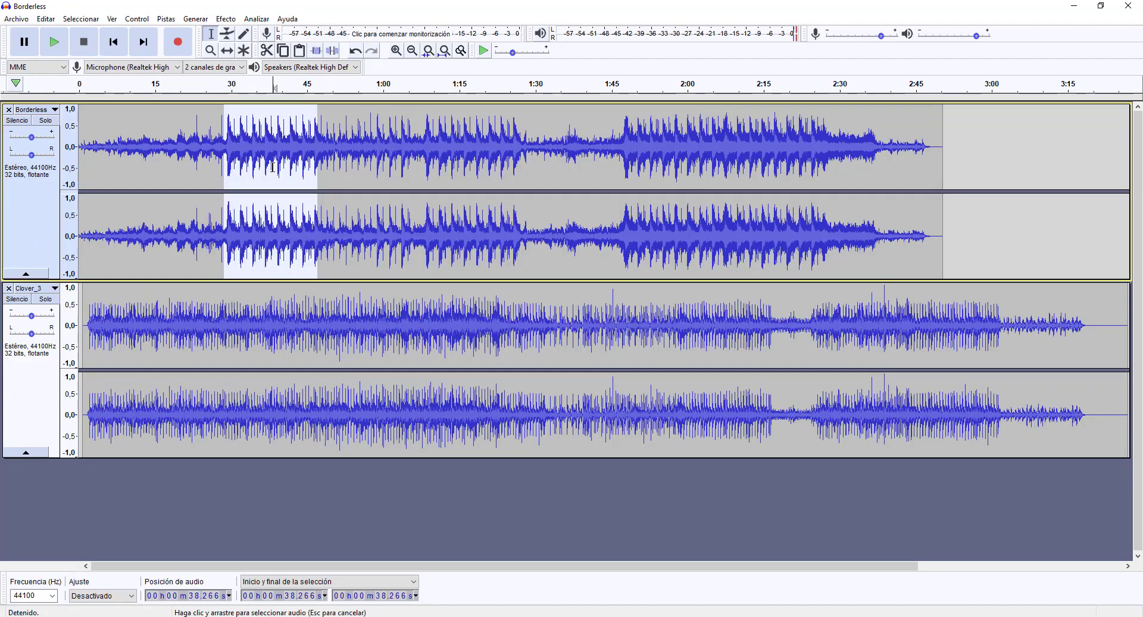
Select Borderless from about 0:49 to 0:56, clear that, then select about 0:11 to 0:17 and play only that passage.
left_click_drag(327, 161, 363, 165)
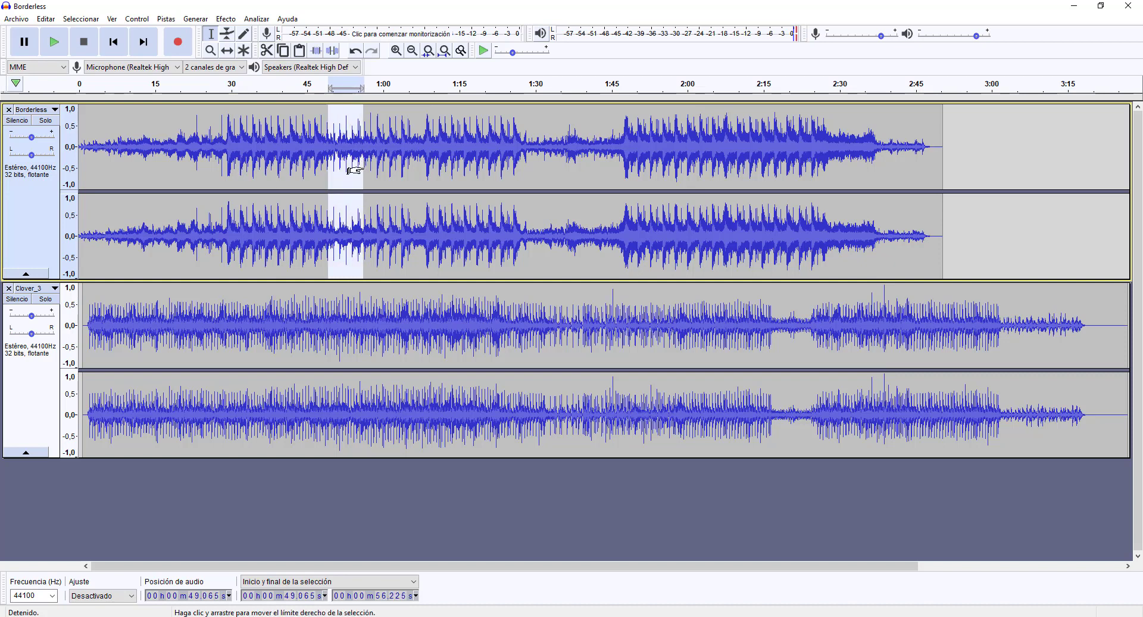
left_click(337, 152)
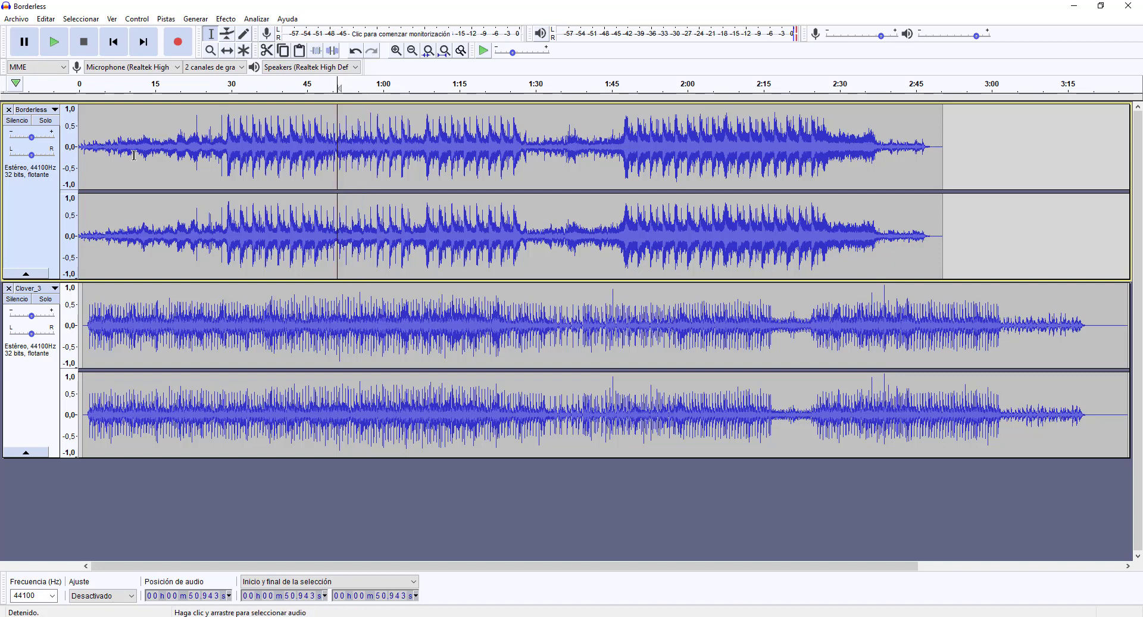
left_click_drag(134, 155, 167, 158)
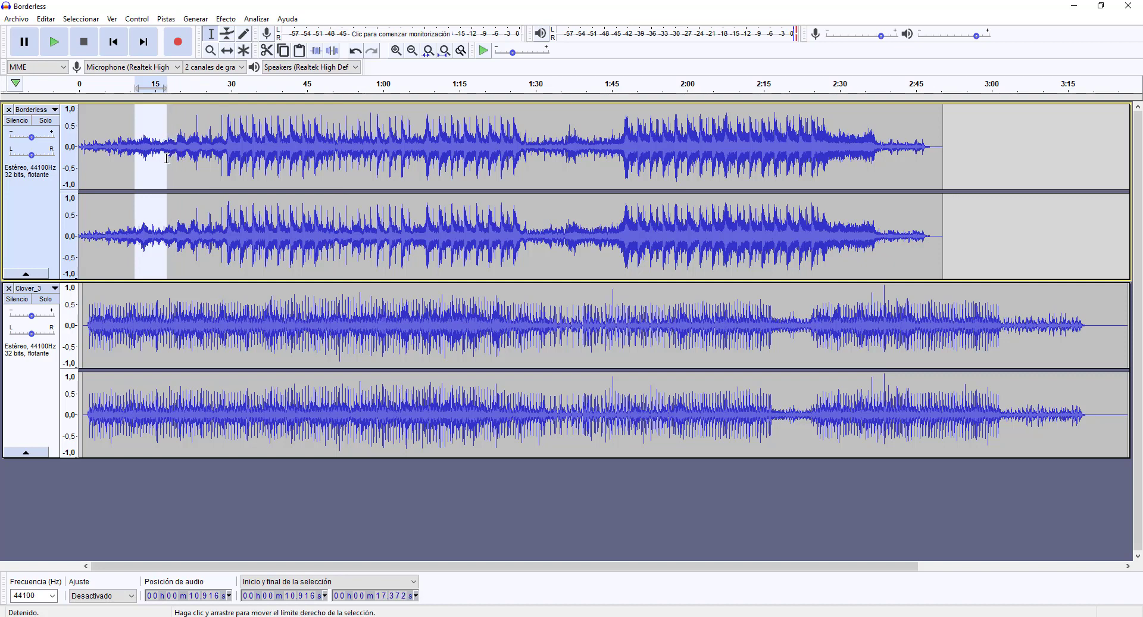
key("space")
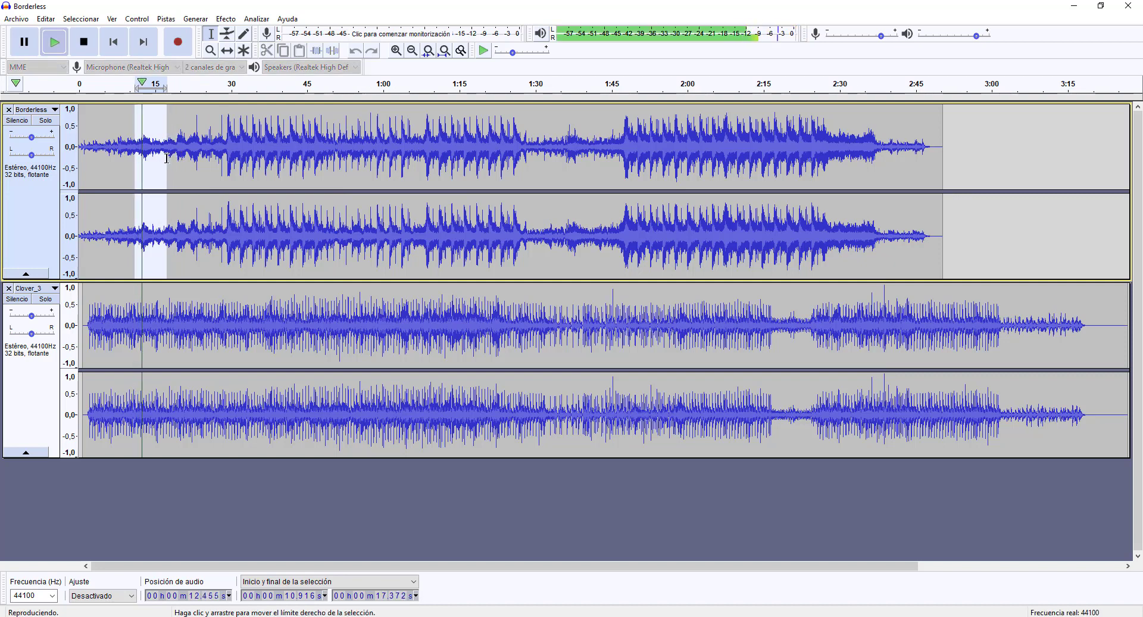
key("space")
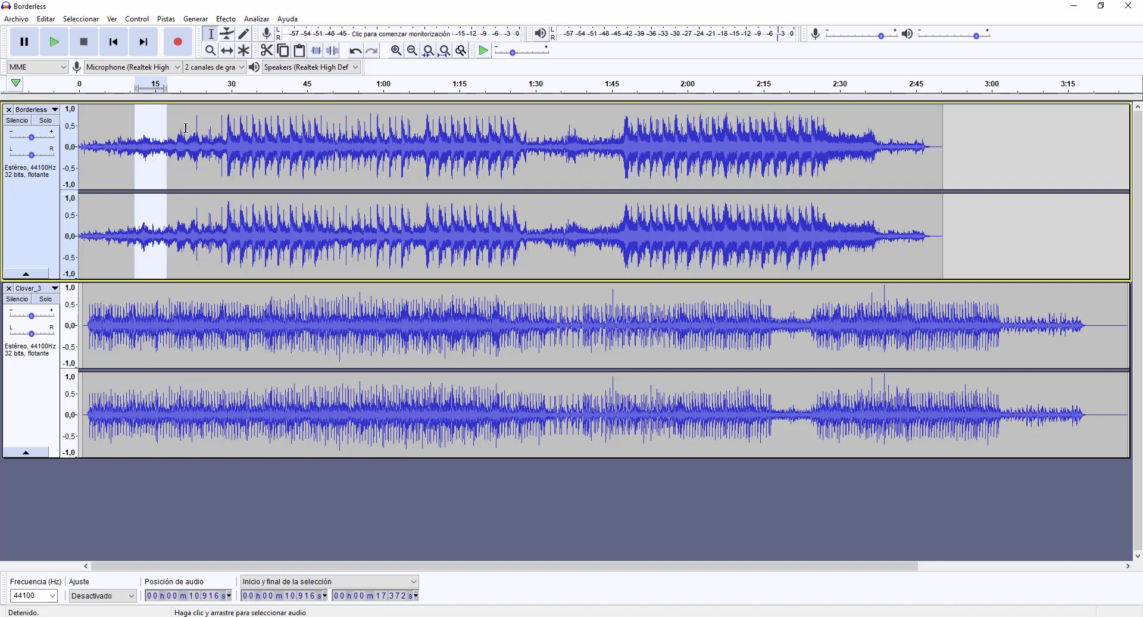
Try selecting the Borderless passages from about 1:18 to 1:29 and from about 0:42 to 0:55, clearing each selection.
left_click_drag(478, 156, 532, 155)
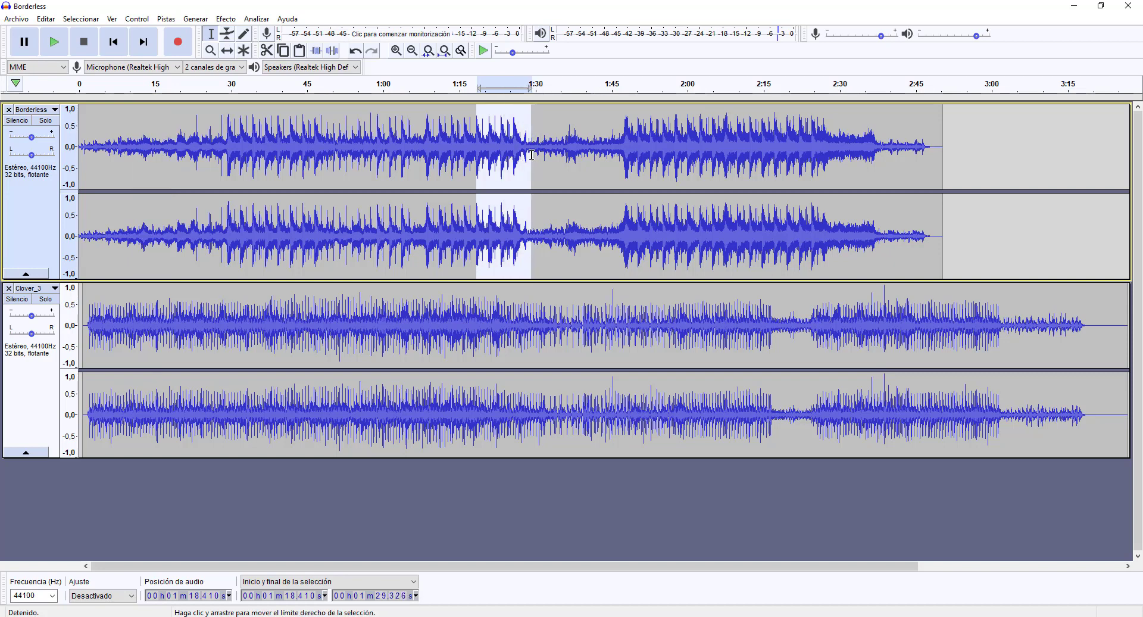
left_click(448, 156)
left_click(290, 162)
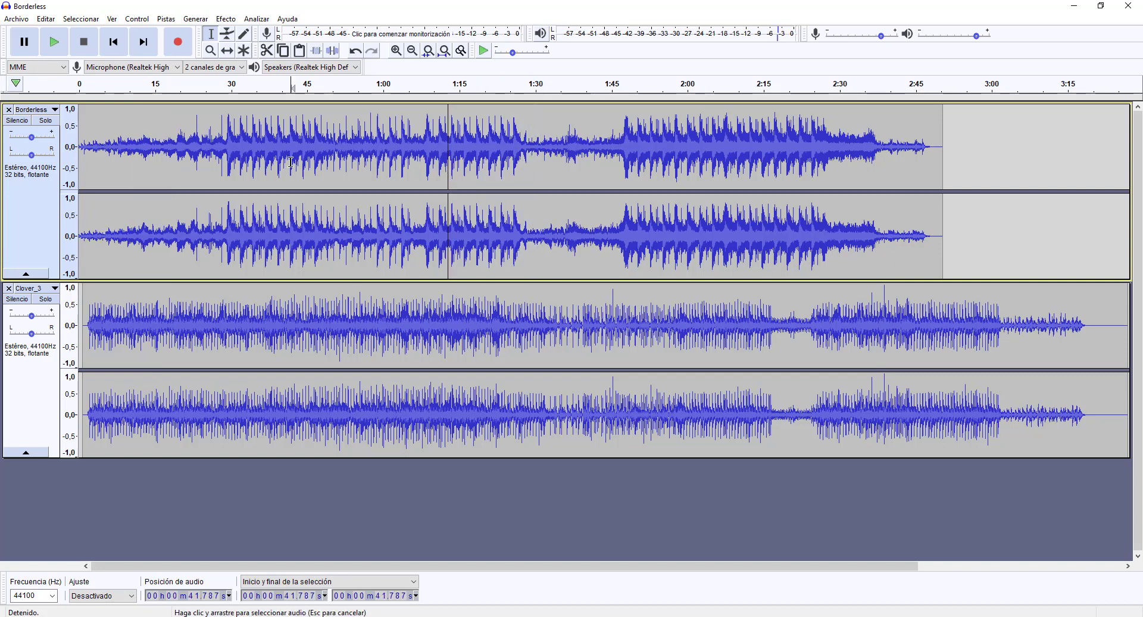
left_click_drag(290, 162, 359, 163)
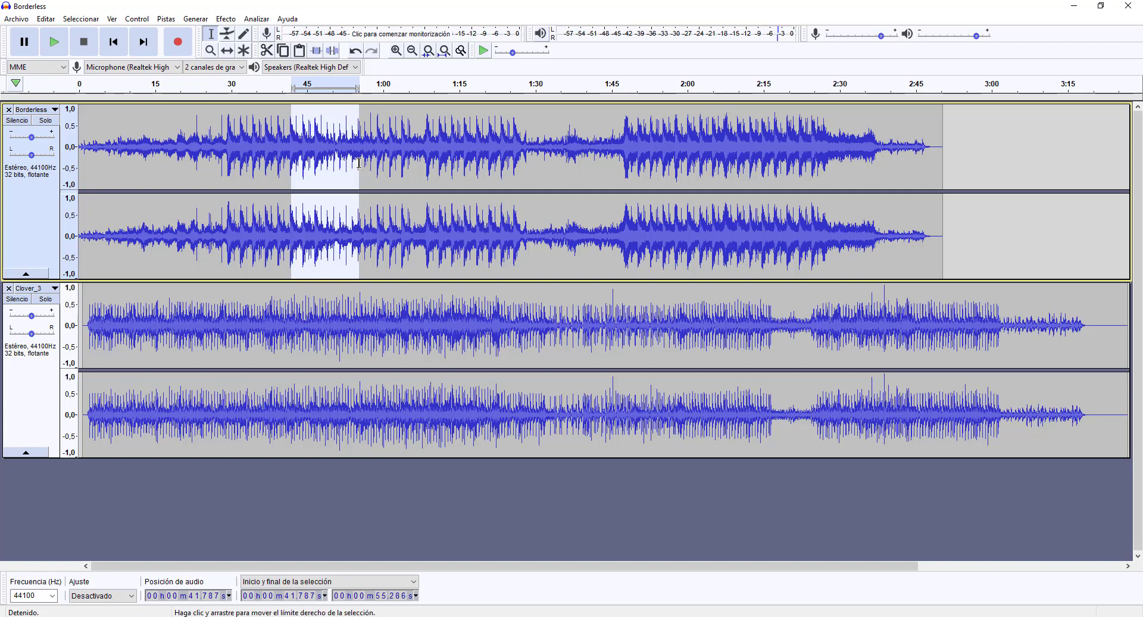
left_click(307, 144)
Try pasting a copy of the Borderless passage from about 0:43 to 0:51 at the track's end, about 2:50, and delete the pasted audio.
left_click_drag(295, 143, 341, 144)
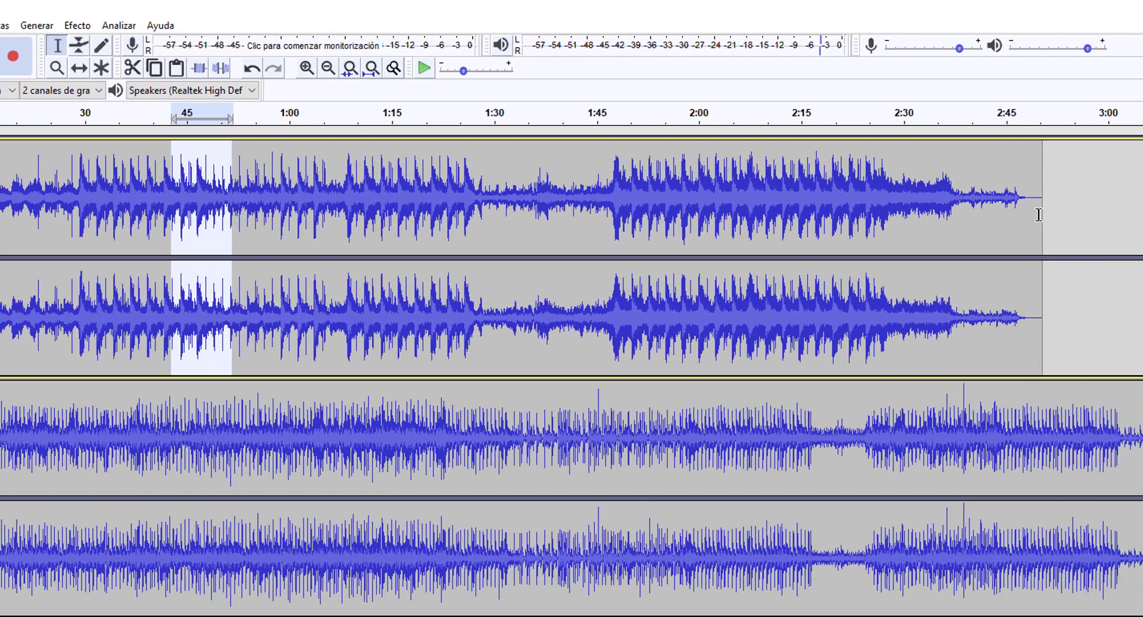
left_click(1122, 219)
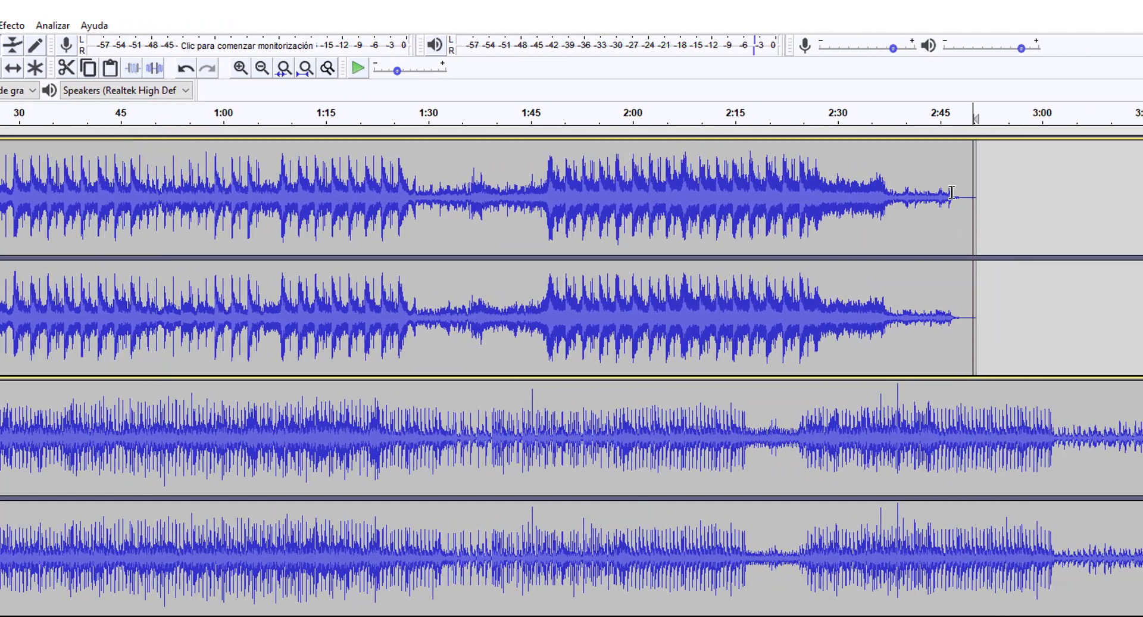
left_click(111, 69)
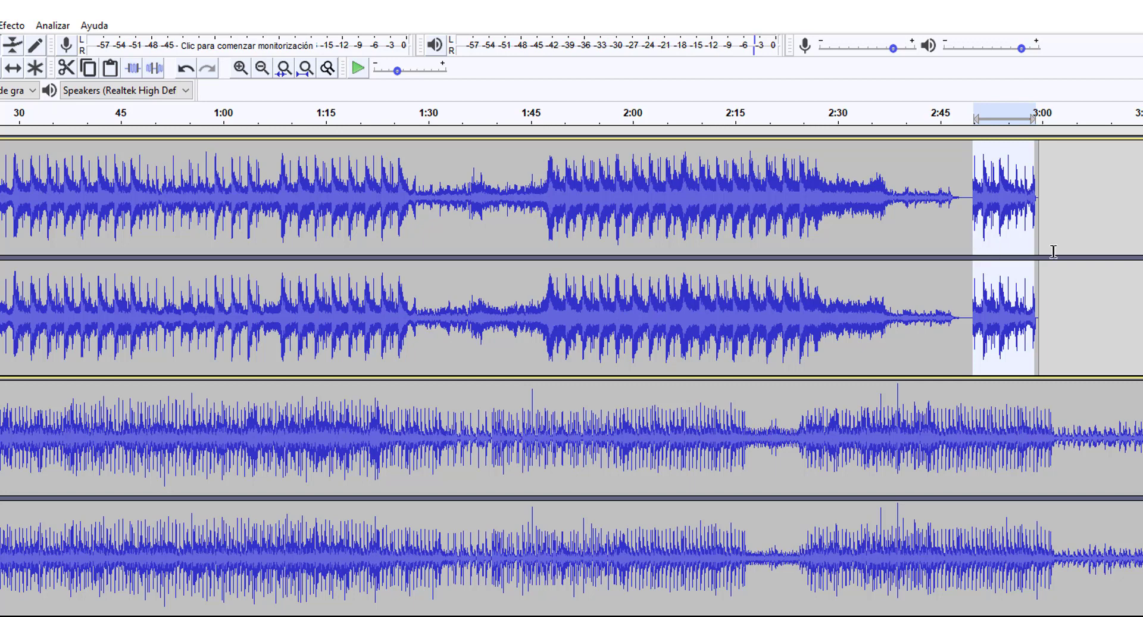
key("Delete")
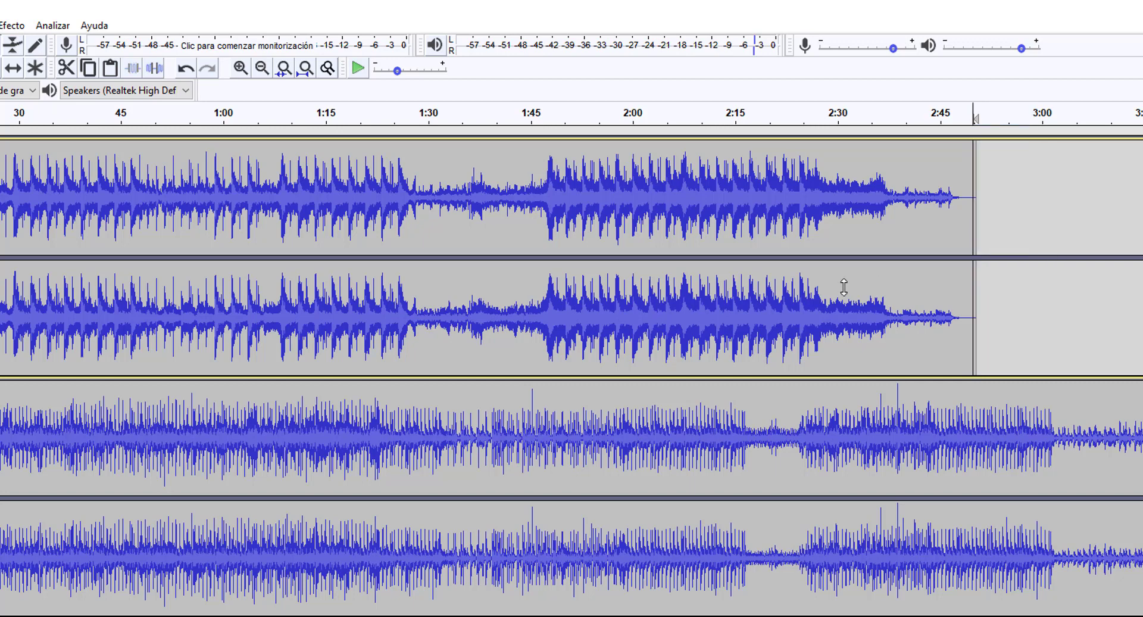
Select the Borderless passage from about 0:59 to 1:28, try trimming away the audio outside it, and undo the trim.
left_click(353, 252)
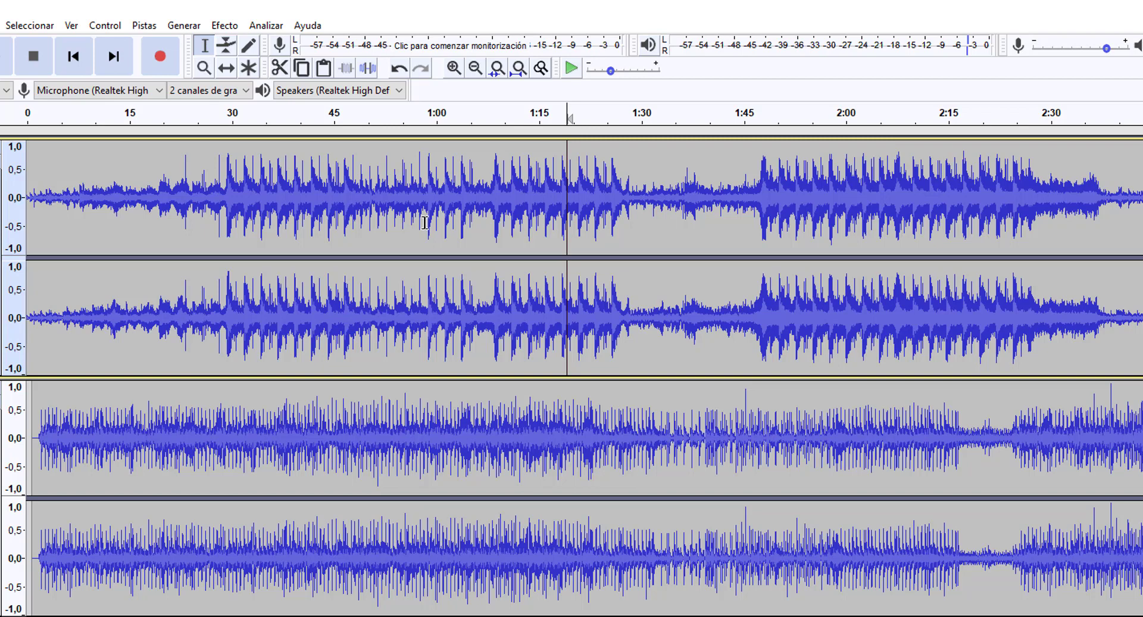
left_click_drag(425, 222, 633, 227)
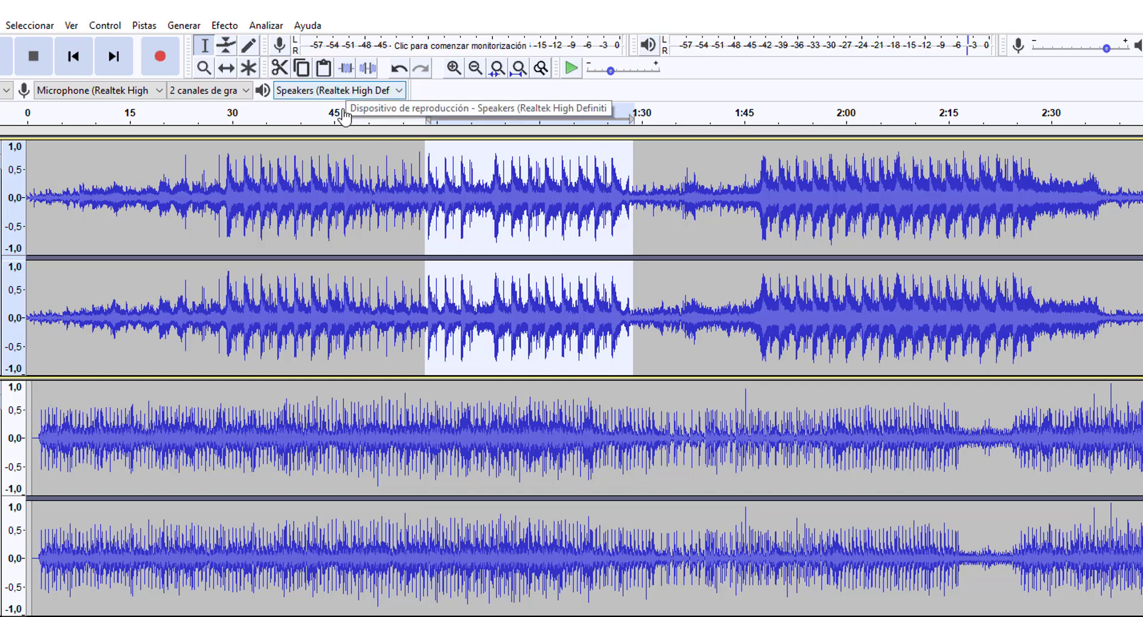
left_click(466, 195)
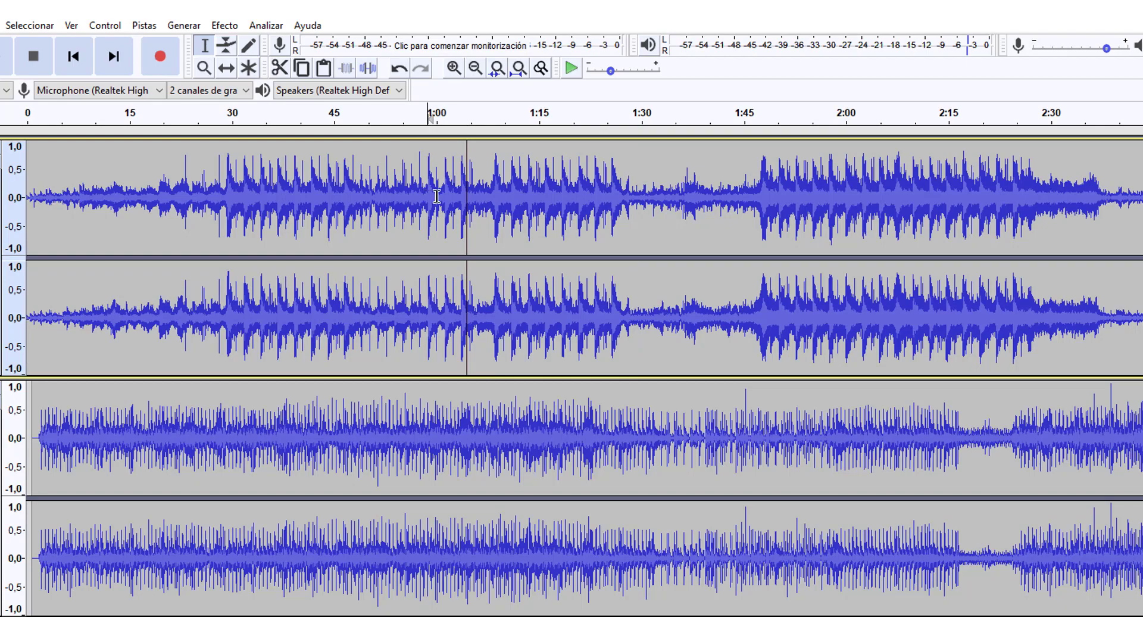
left_click_drag(428, 197, 631, 217)
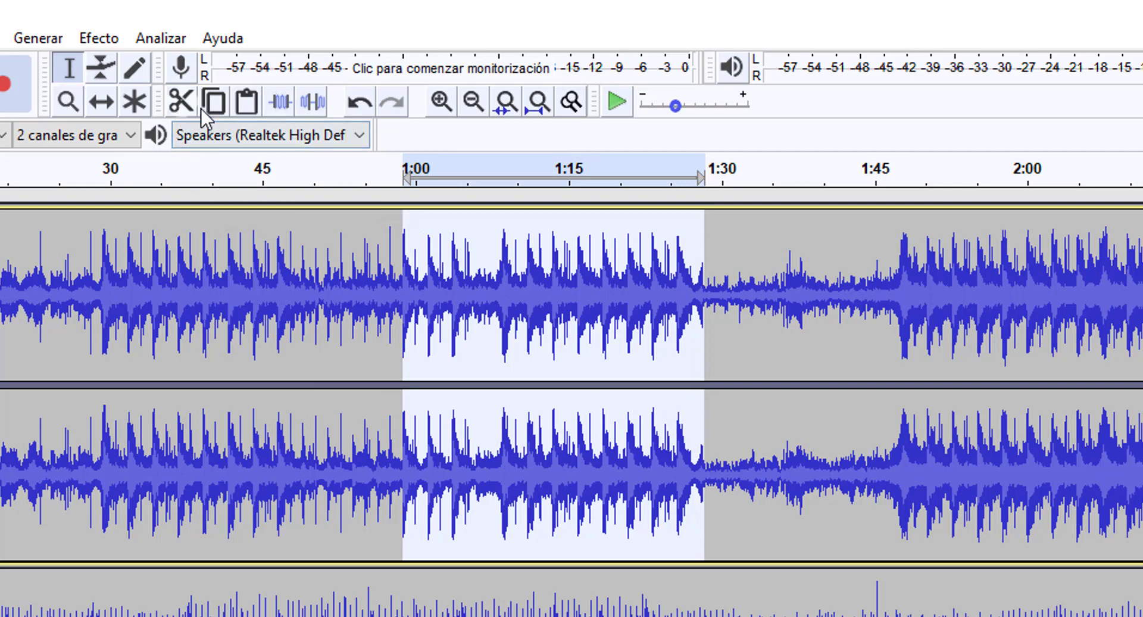
left_click(278, 105)
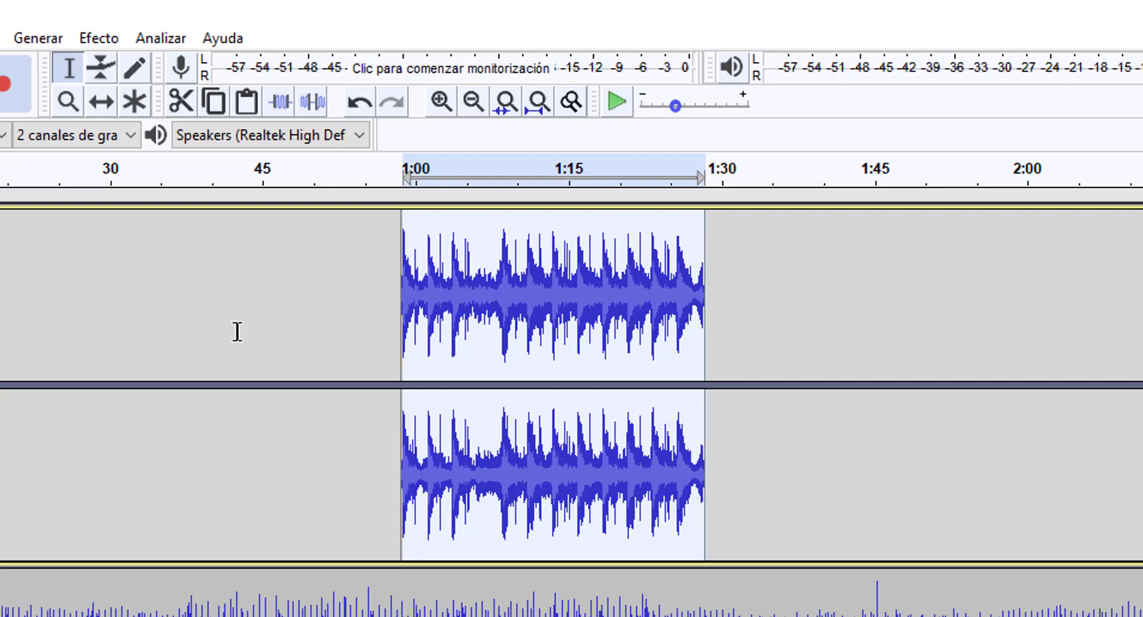
left_click(360, 106)
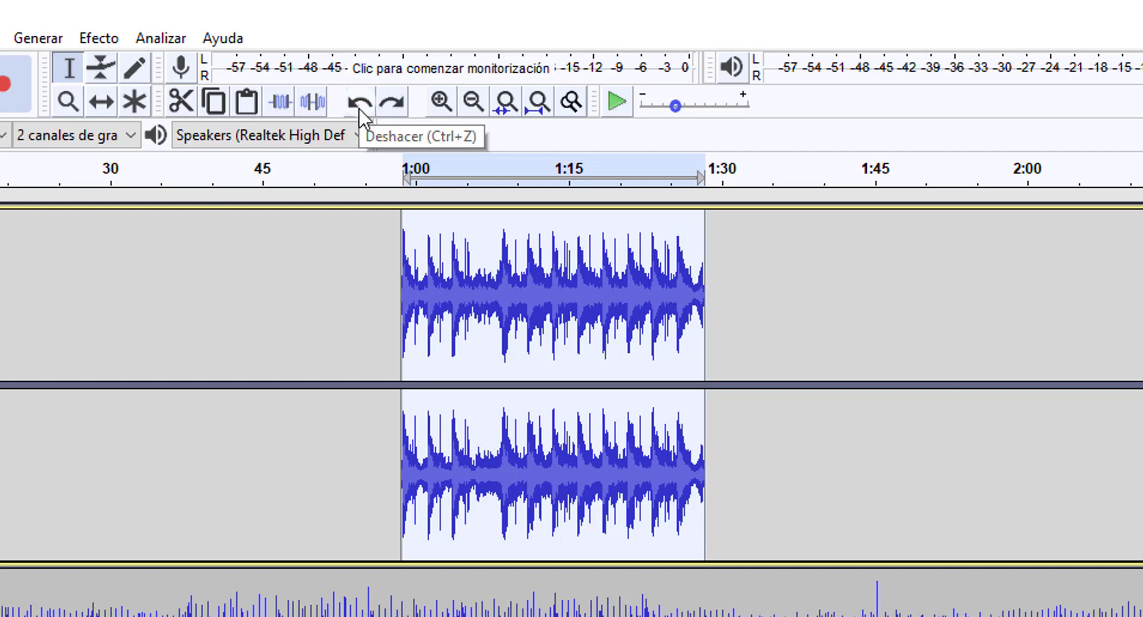
left_click(360, 106)
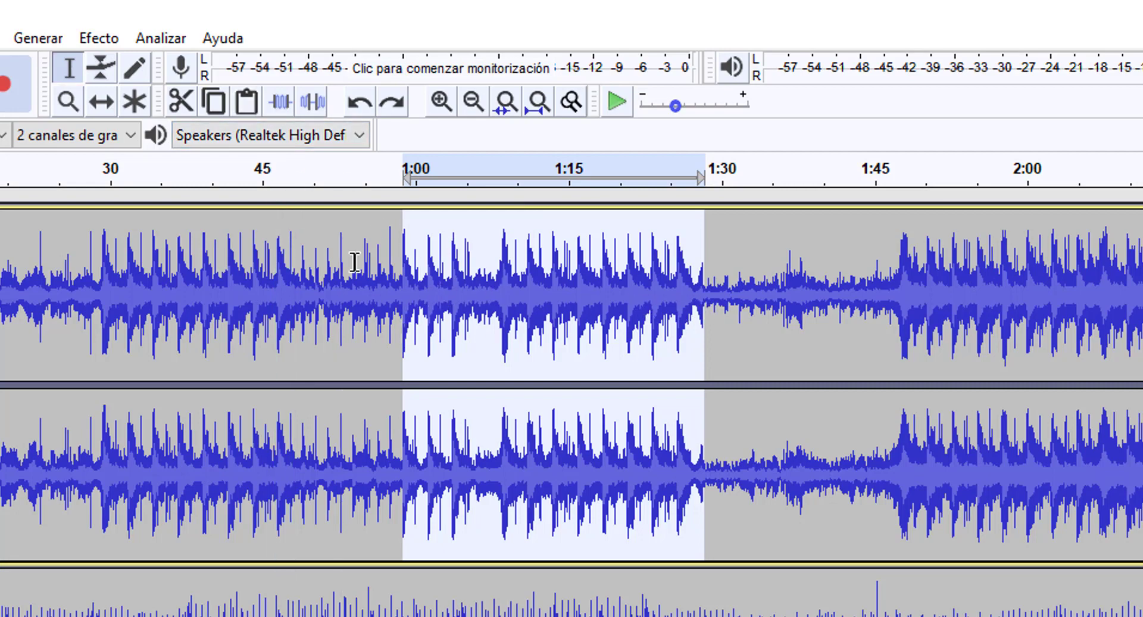
Try silencing the selected Borderless passage, undo the silence, and clear the selection.
left_click(308, 108)
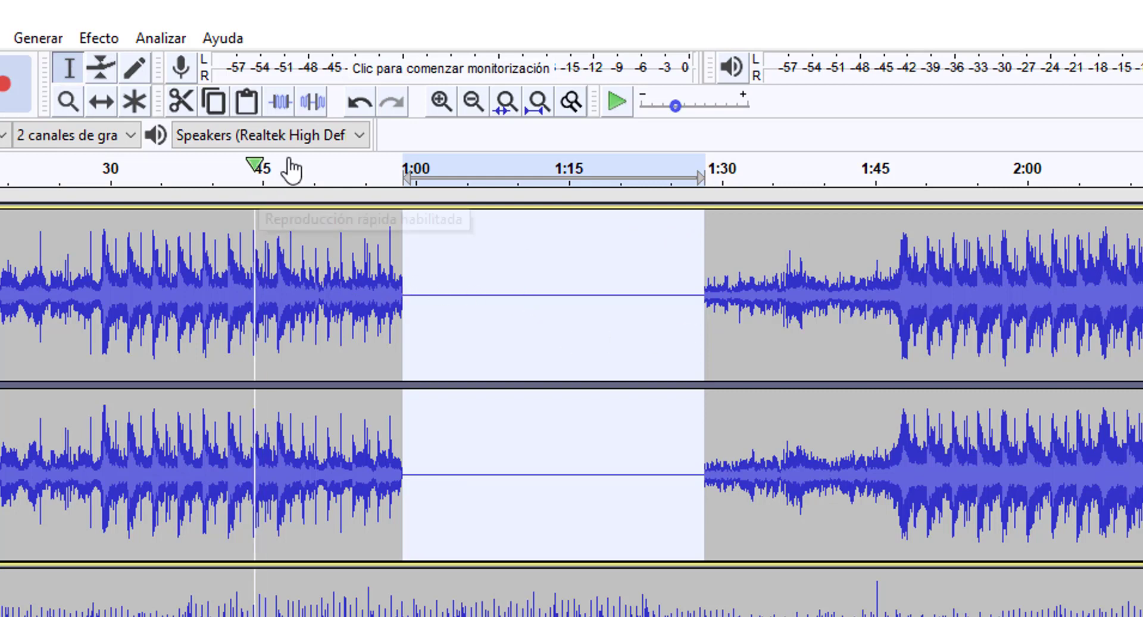
left_click(359, 102)
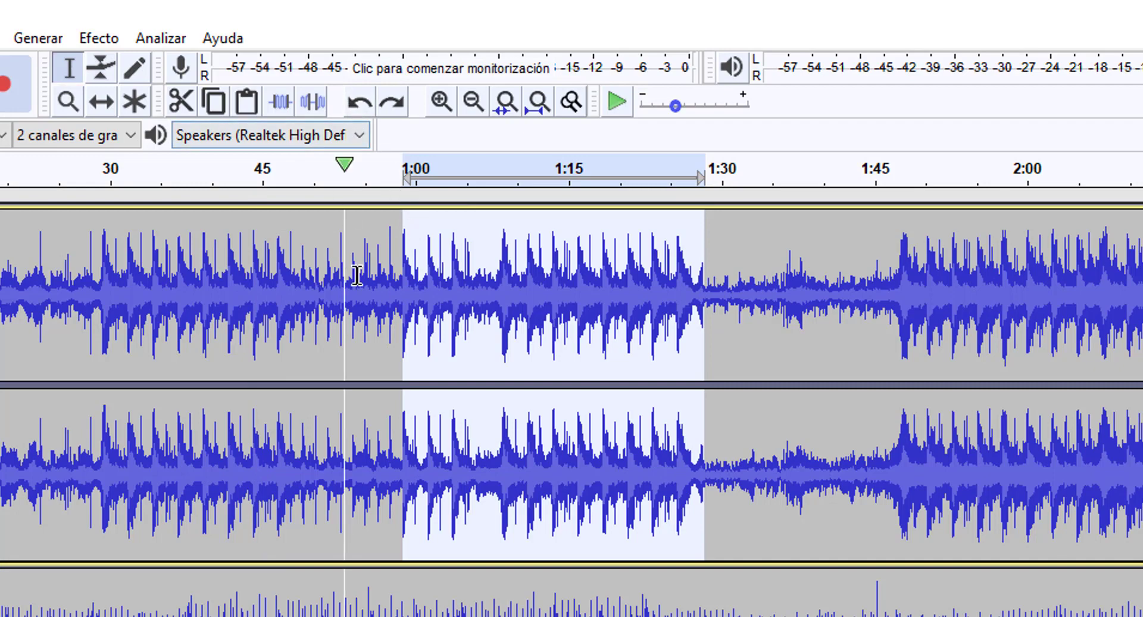
left_click(494, 356)
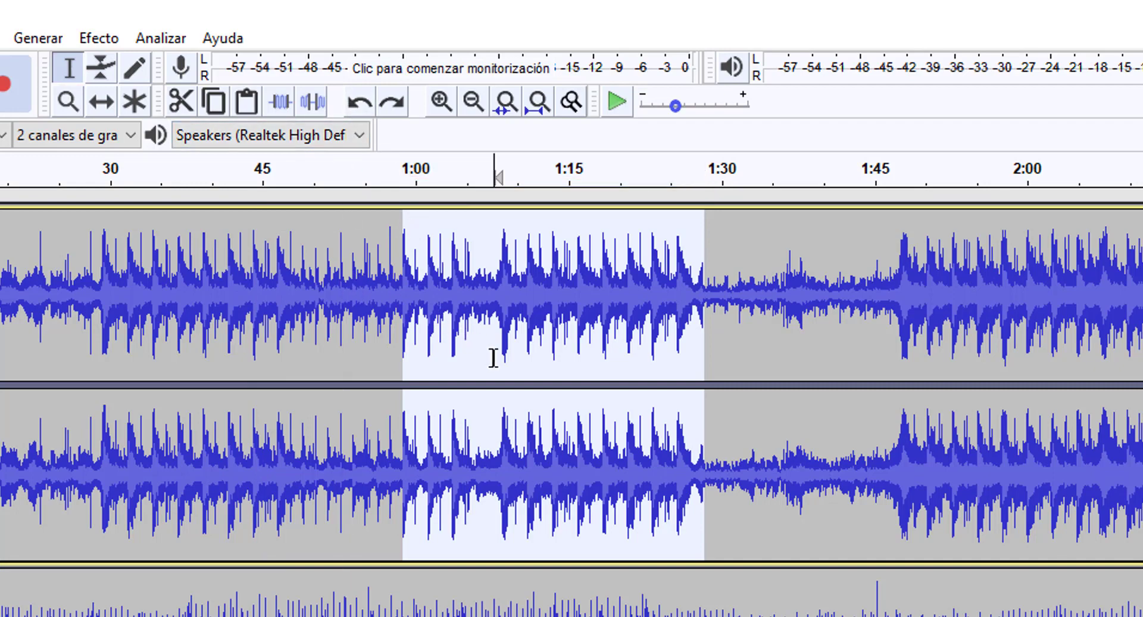